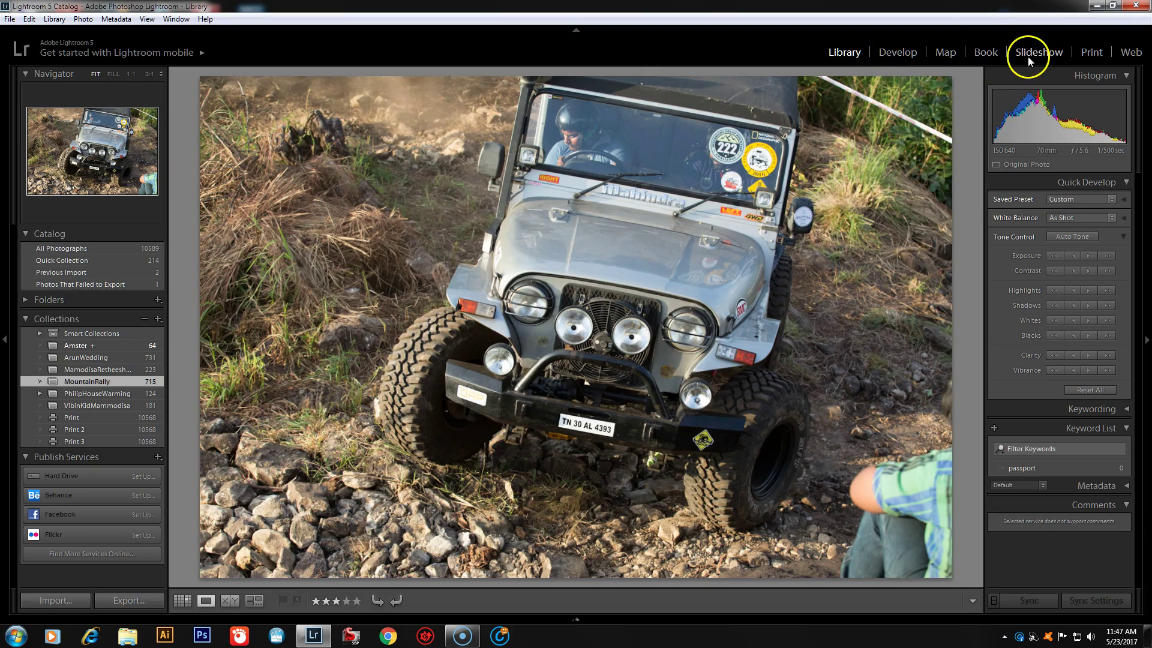
# Look at the Book layout, select the wedding collection and view its photos in the Slideshow module
pyautogui.click(991, 55)
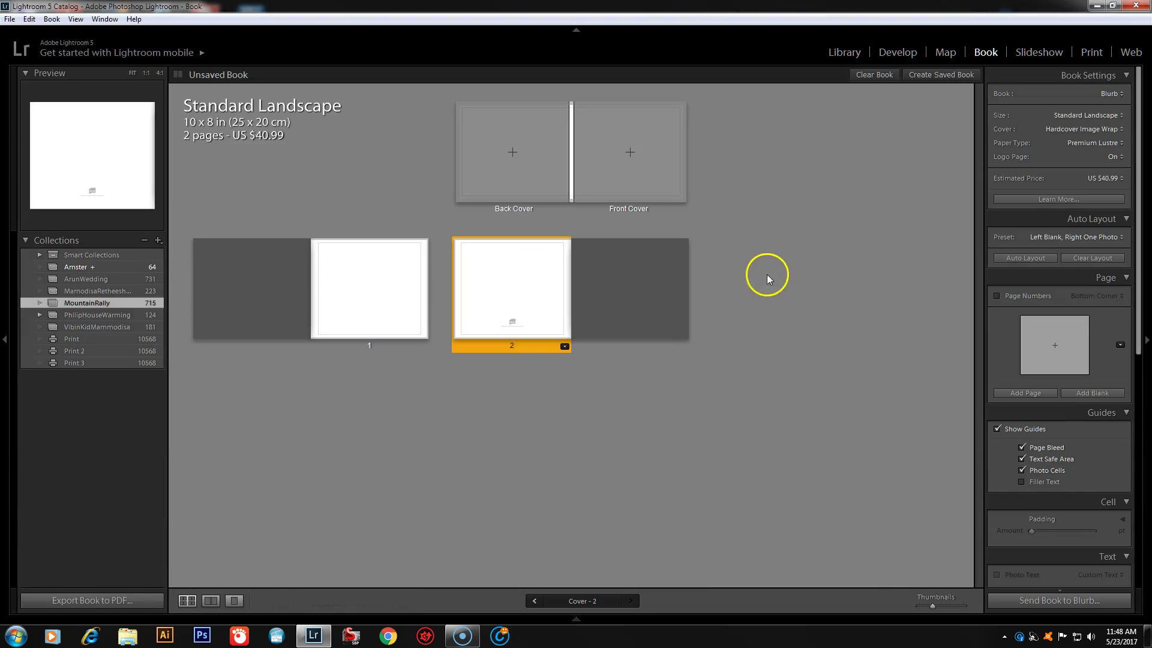
pyautogui.click(616, 285)
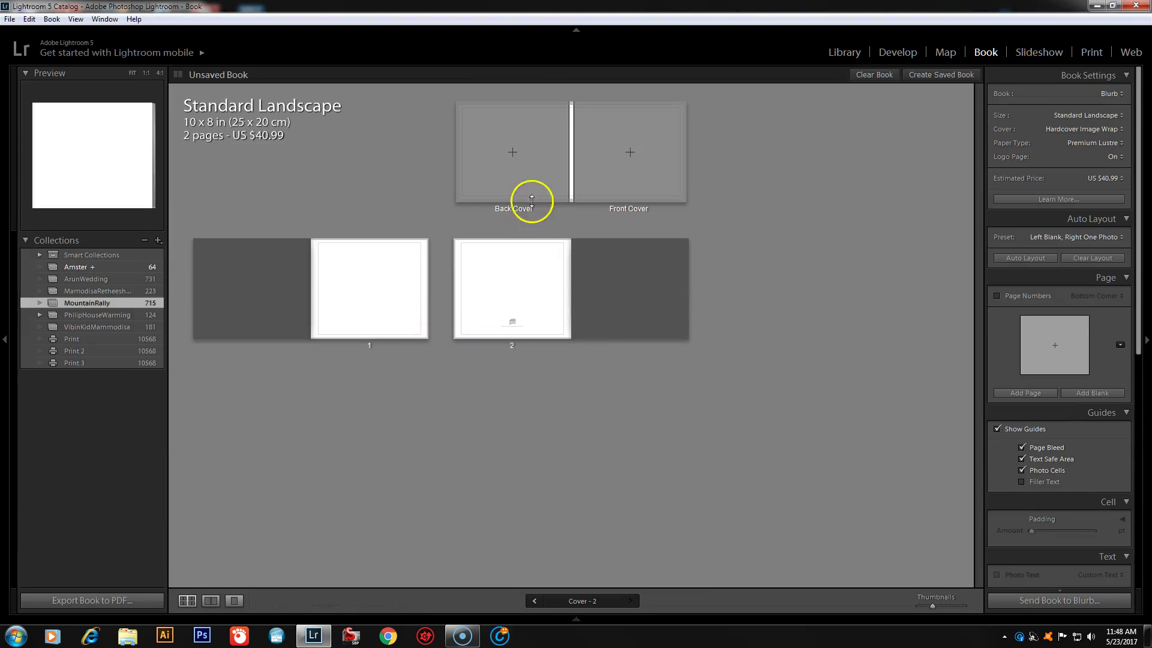
pyautogui.click(81, 280)
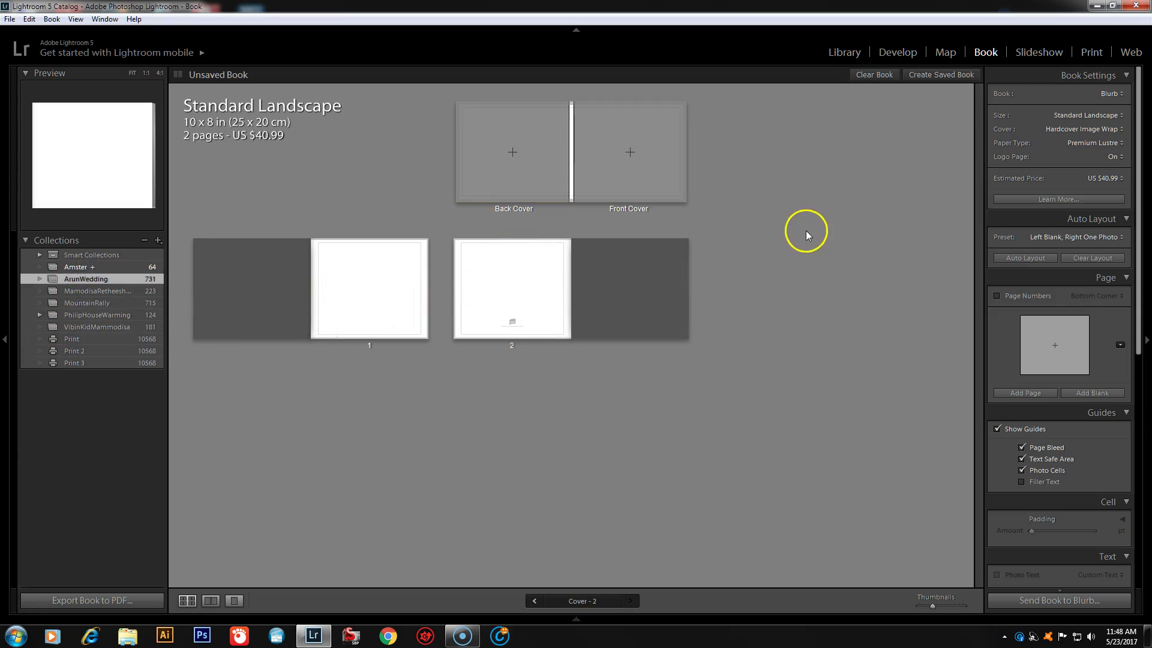
pyautogui.click(1021, 52)
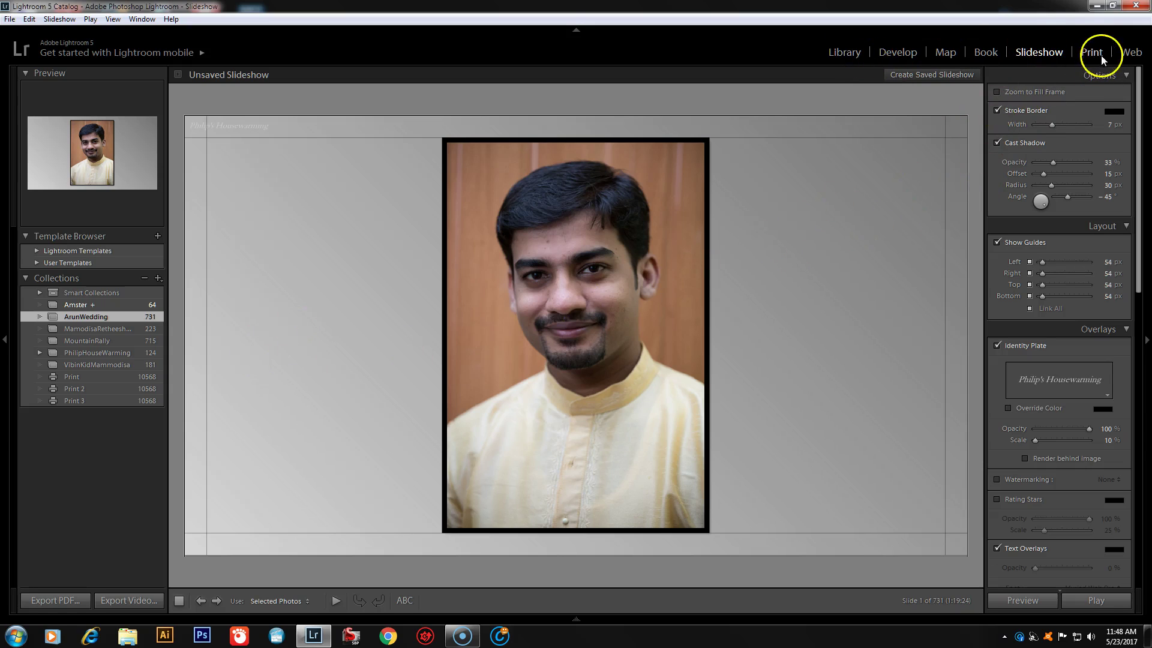
# Show all catalog photographs in the Library grid with extra cell information, and select the portrait photo of the man in white
pyautogui.click(855, 55)
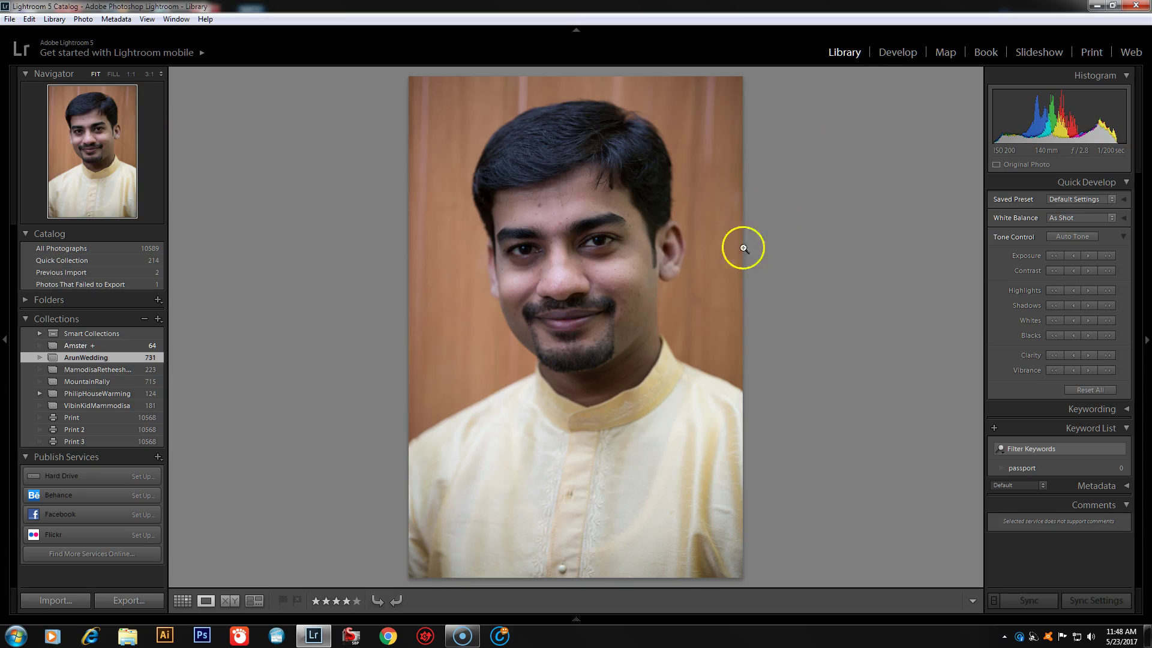
pyautogui.press('g')
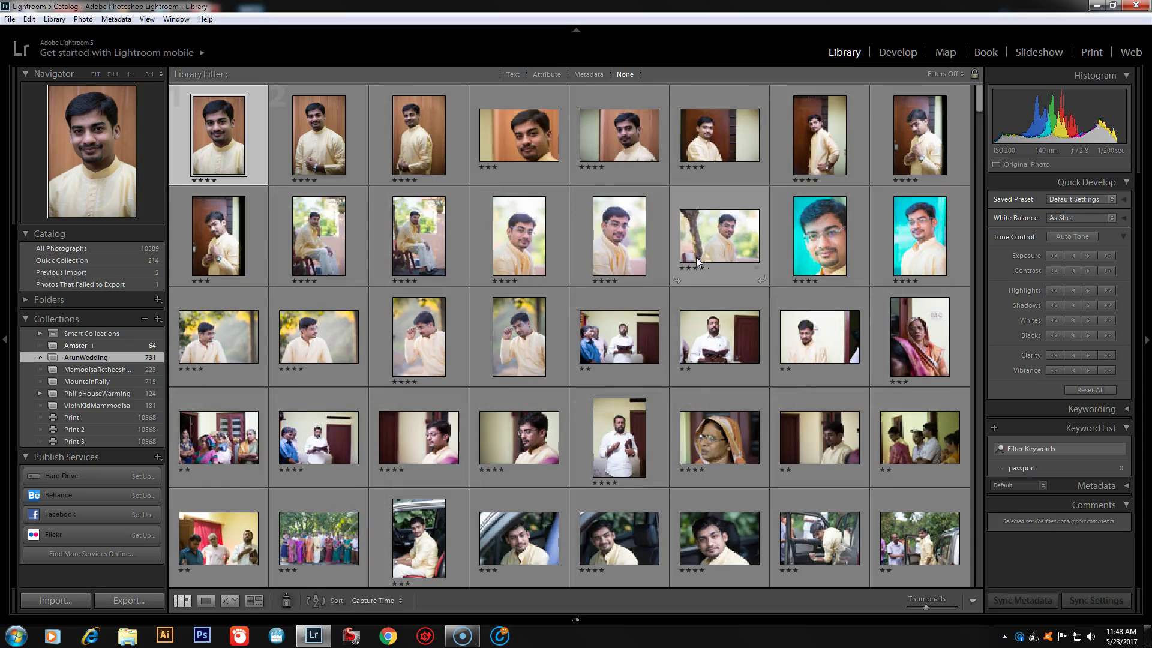
pyautogui.click(61, 248)
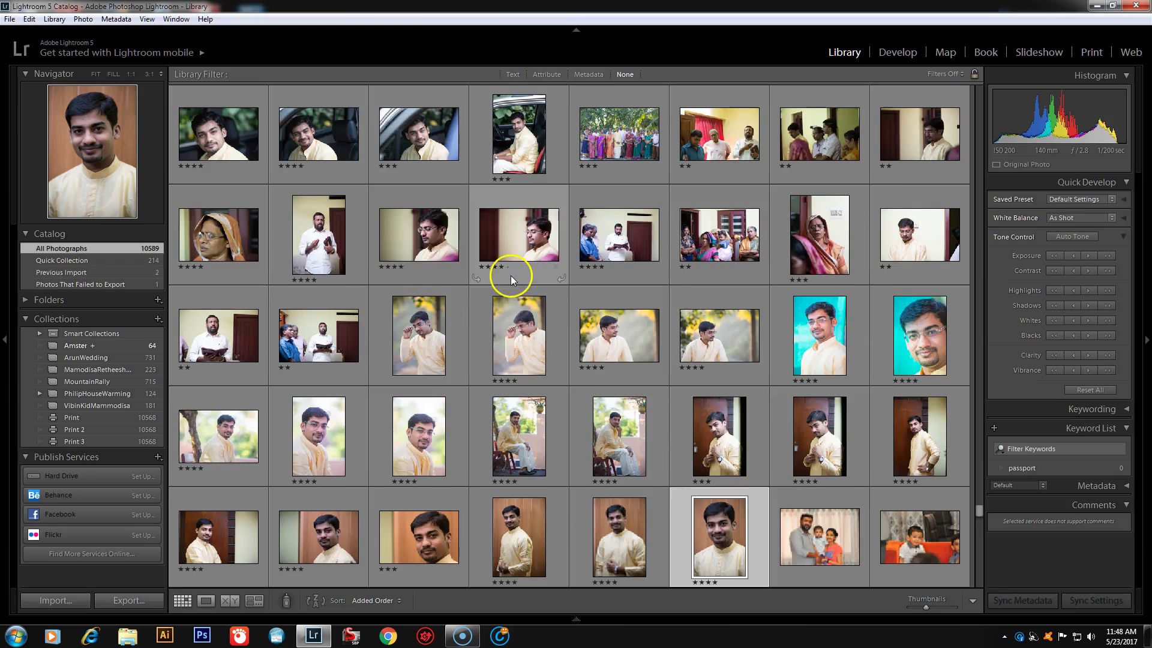
pyautogui.press('j')
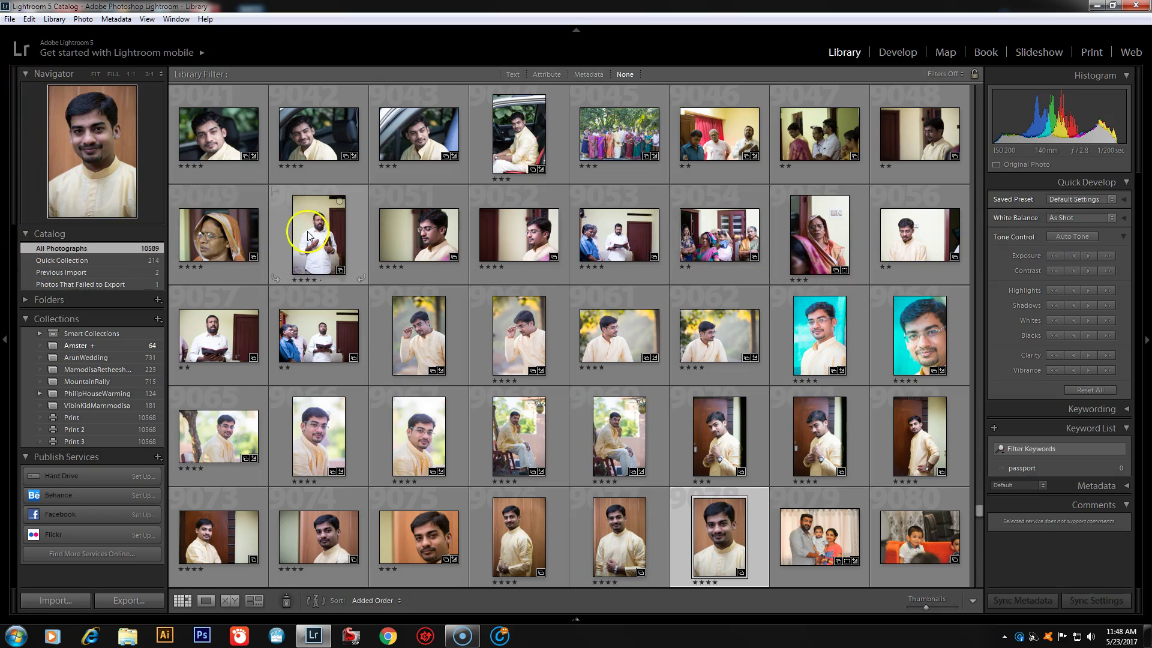
pyautogui.click(307, 231)
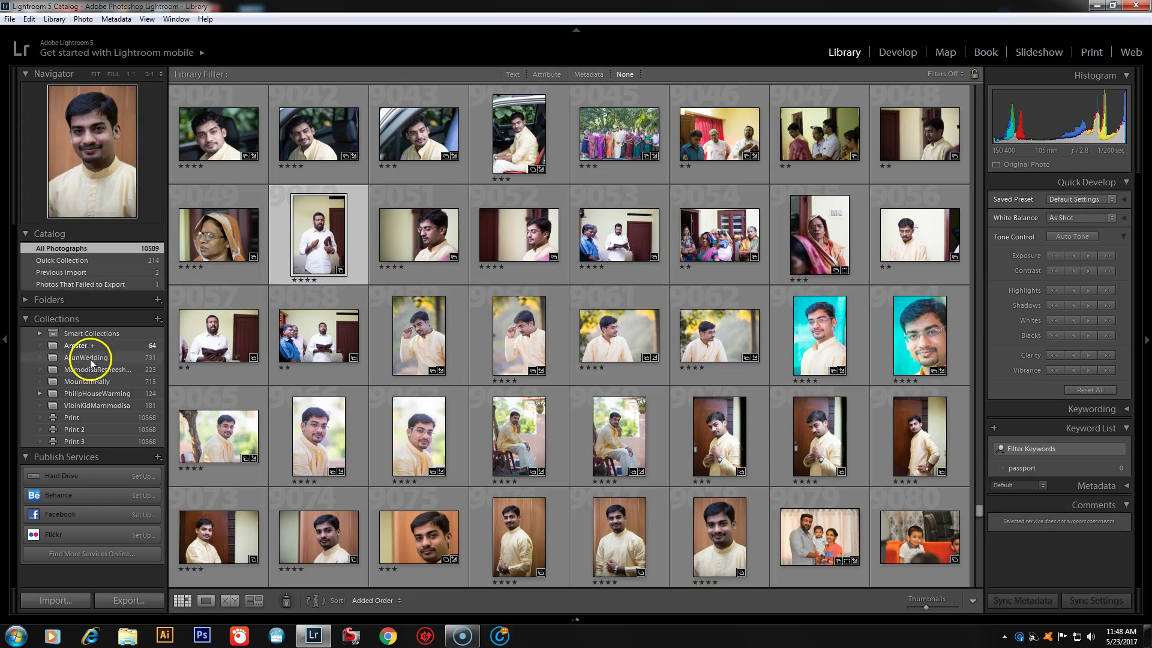
# Open the third photo of the MountainRally collection, the edited blue car shot, in Loupe view
pyautogui.click(93, 380)
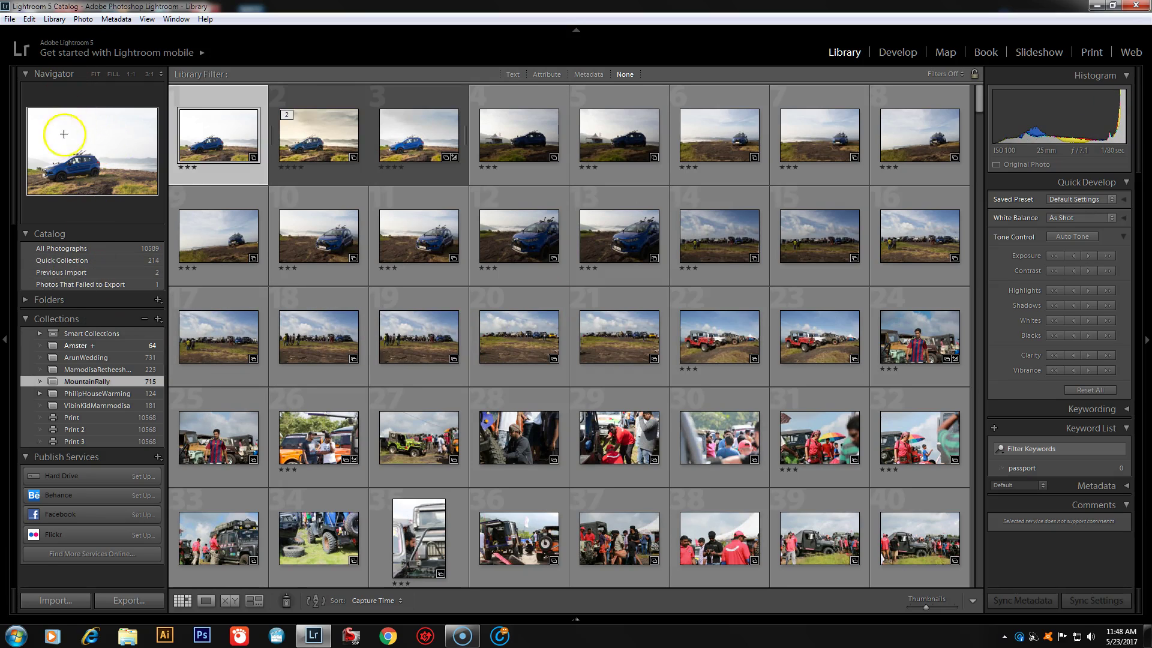
pyautogui.click(322, 142)
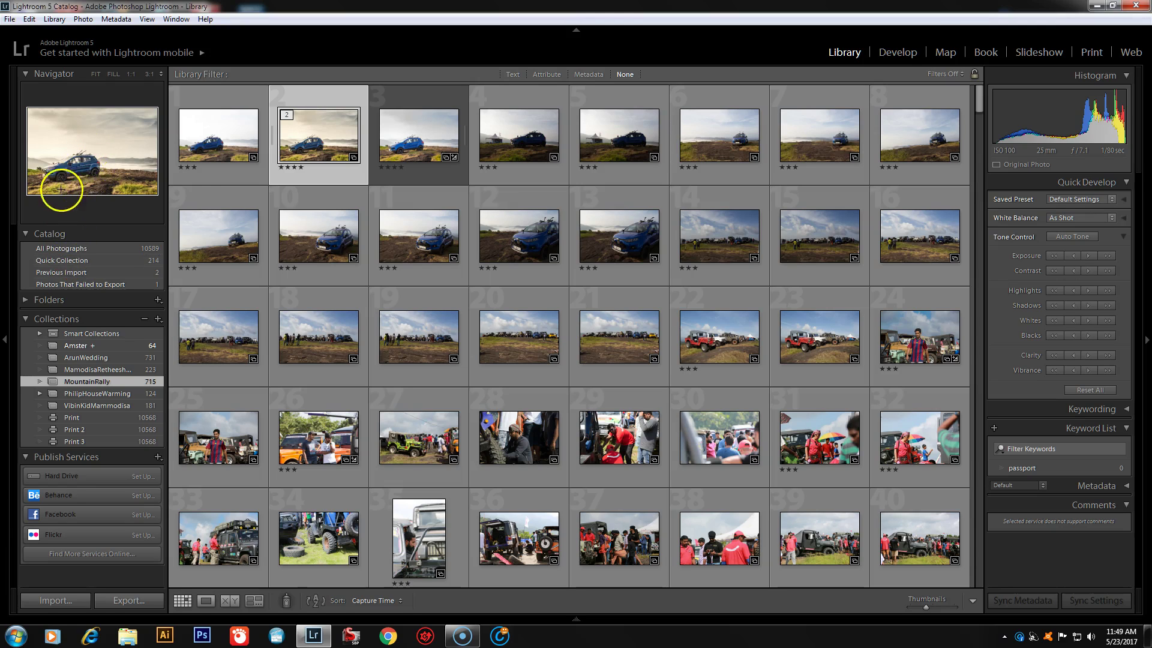
pyautogui.doubleClick(411, 139)
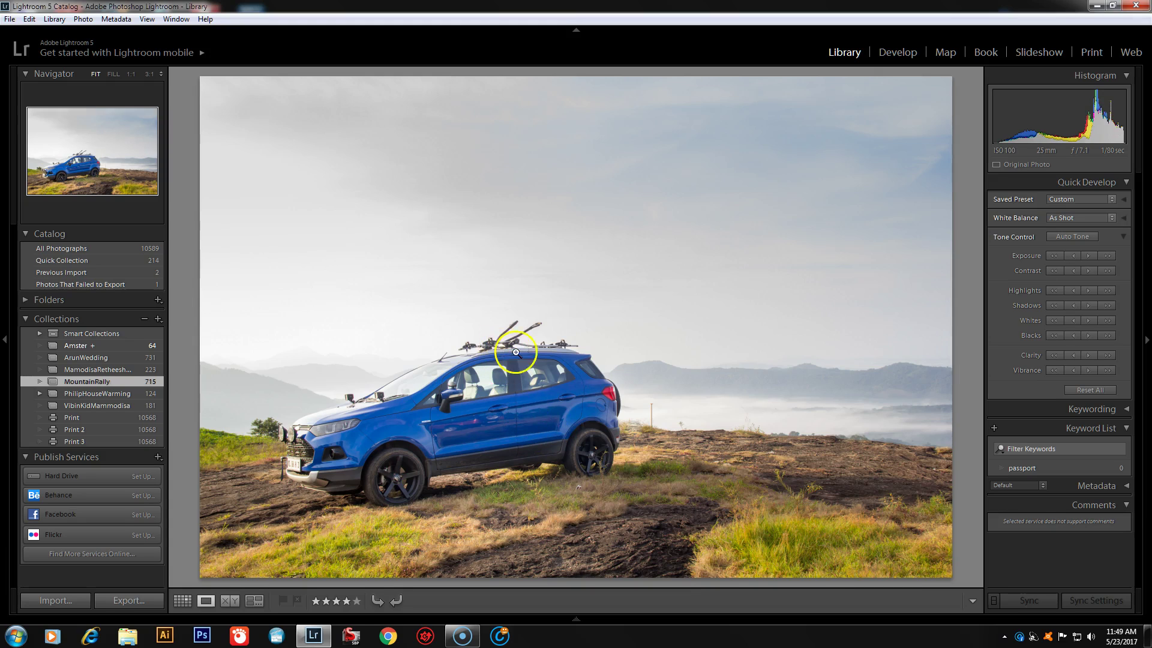
# Inspect the blue car photo at Fill, 1:1 and 3:1 magnification around the headlight, and return to the Fill view
pyautogui.click(113, 73)
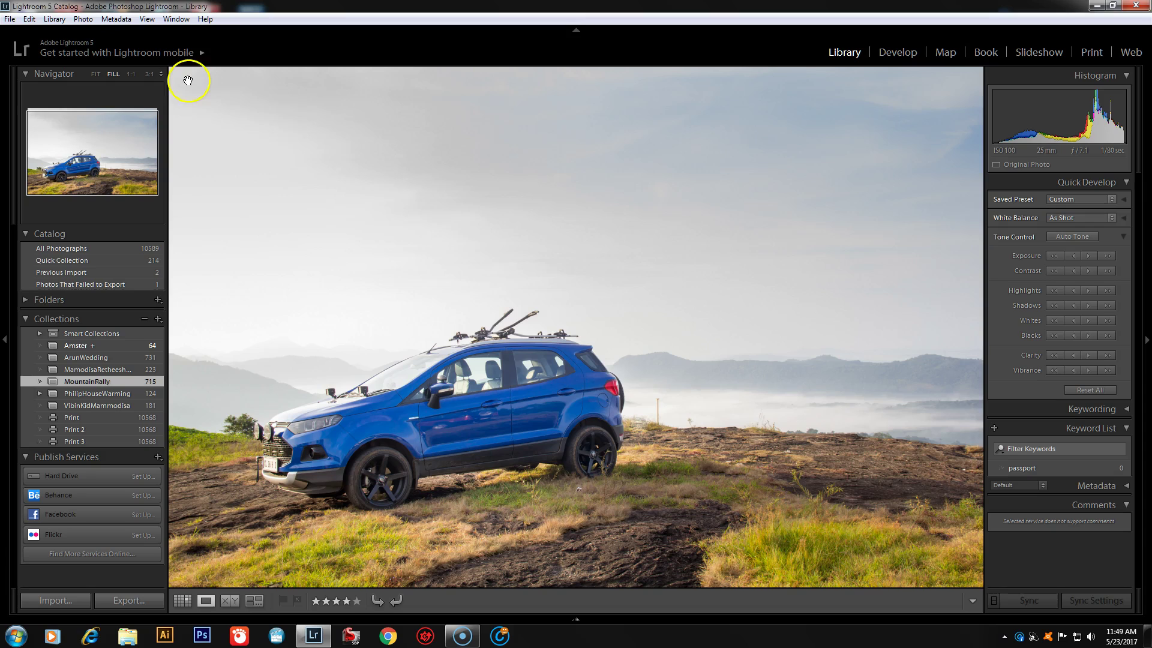
pyautogui.click(131, 74)
pyautogui.moveTo(308, 334); pyautogui.dragTo(520, 324)
pyautogui.moveTo(328, 316); pyautogui.dragTo(532, 303)
pyautogui.moveTo(432, 317); pyautogui.dragTo(528, 315)
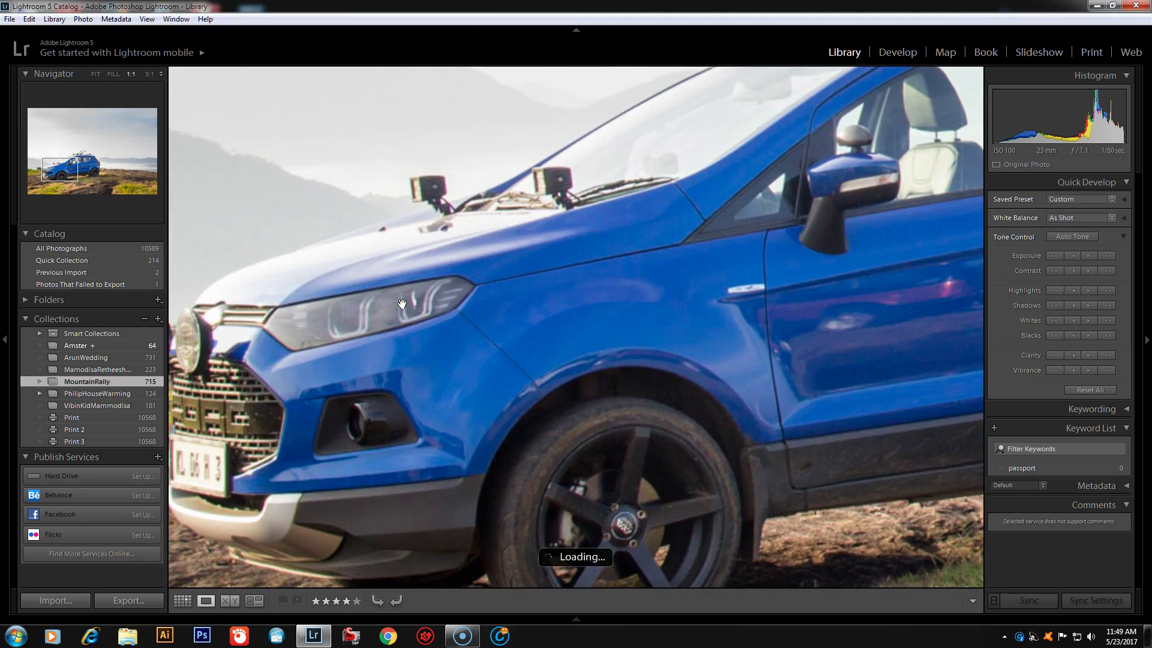
pyautogui.click(147, 74)
pyautogui.moveTo(363, 268); pyautogui.dragTo(655, 401)
pyautogui.click(451, 302)
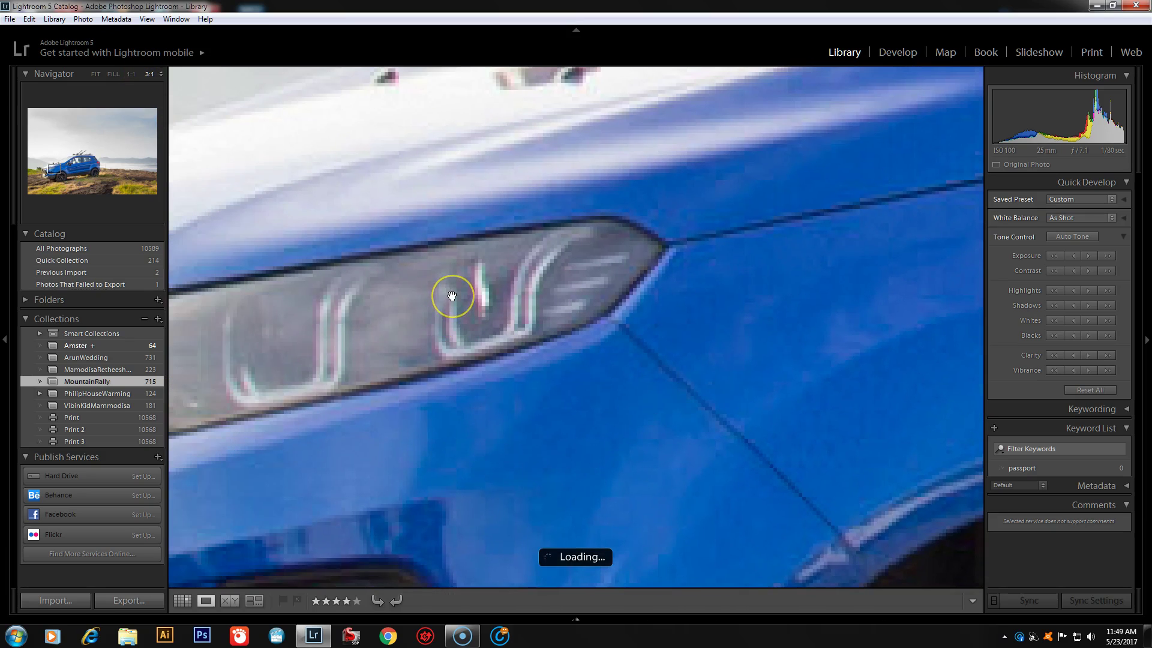
pyautogui.moveTo(452, 296)
pyautogui.mouseDown()
pyautogui.moveTo(457, 334)
pyautogui.moveTo(522, 380)
pyautogui.moveTo(490, 359)
pyautogui.mouseUp()
pyautogui.moveTo(489, 347); pyautogui.dragTo(687, 337)
pyautogui.click(514, 373)
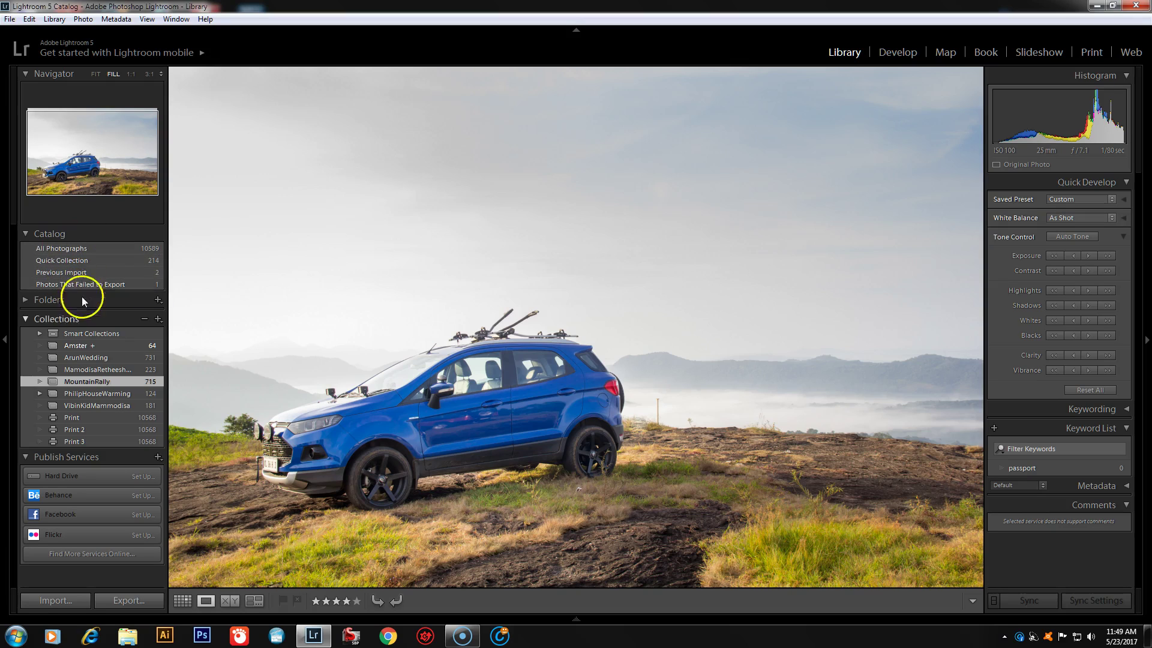
# Browse the catalog's folder list, collapse it again and fit the whole car photo in the view
pyautogui.click(24, 299)
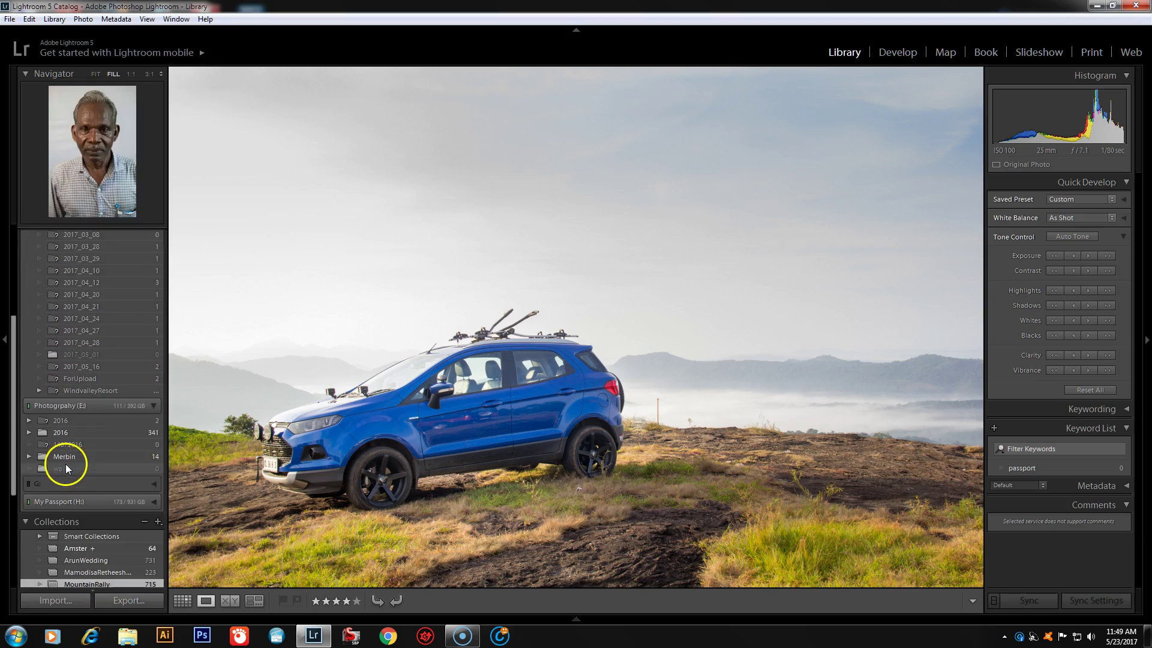
pyautogui.click(23, 300)
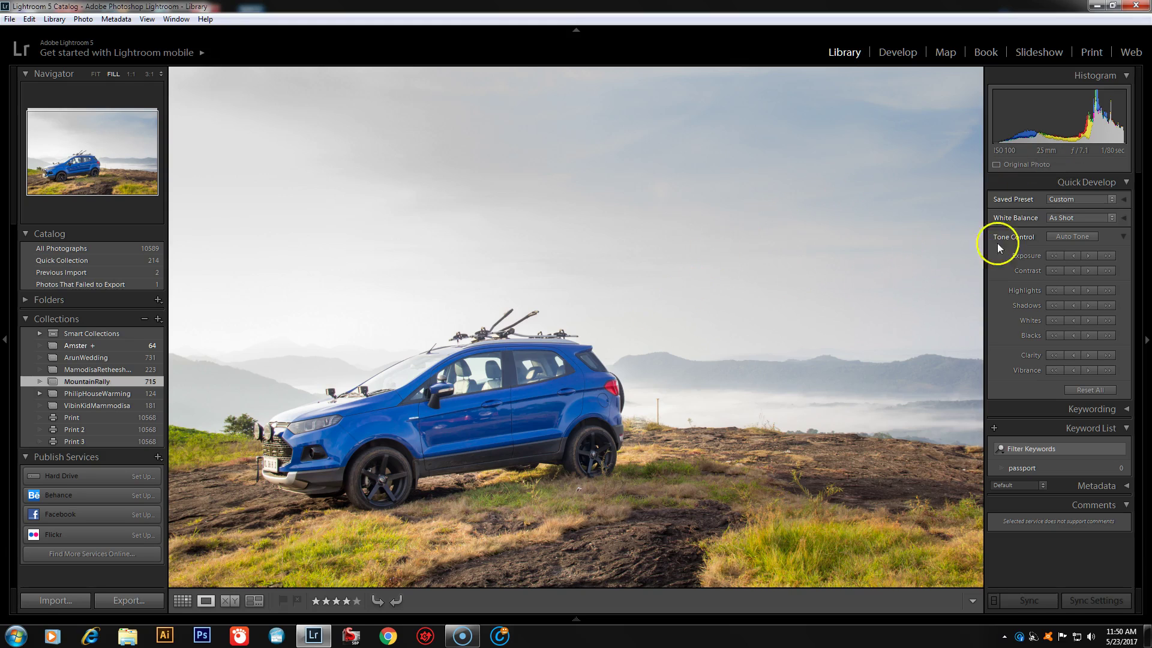
pyautogui.click(96, 73)
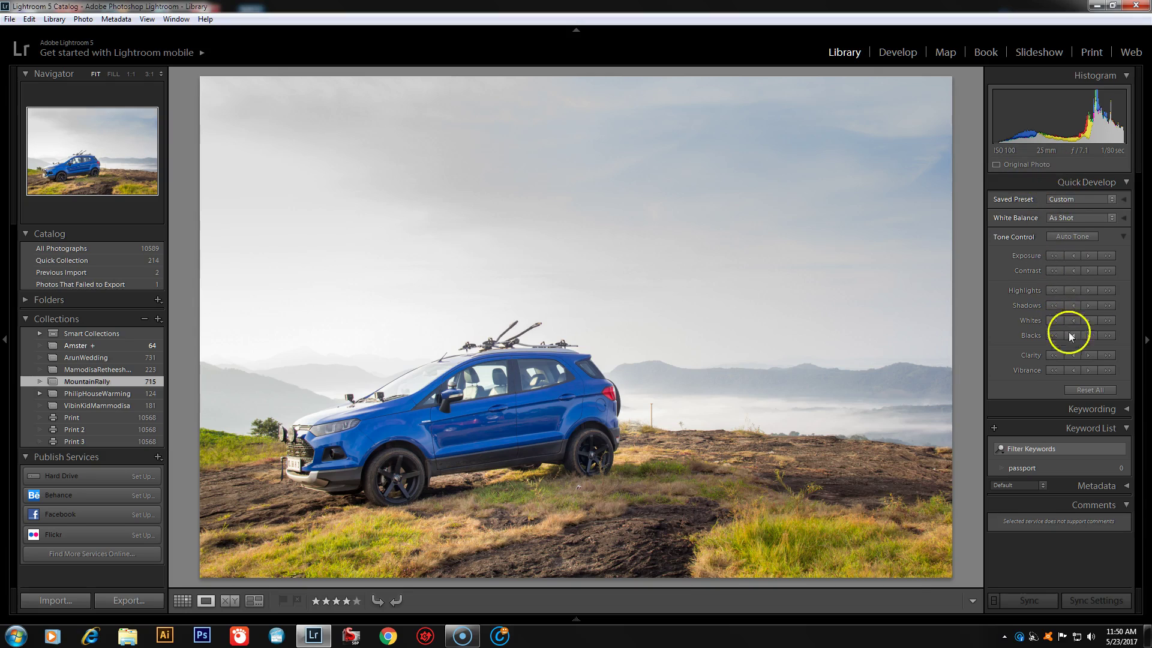
# Examine the Keywording options for tags, suggestions and keyword set, and collapse them again
pyautogui.click(1059, 407)
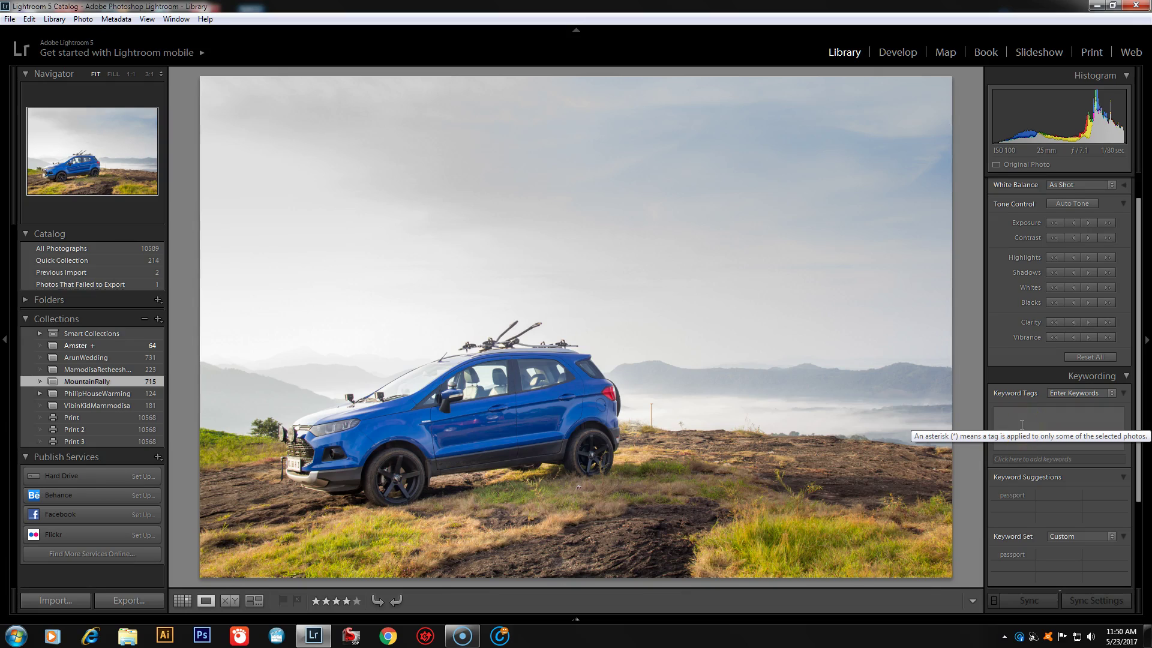
pyautogui.click(1017, 407)
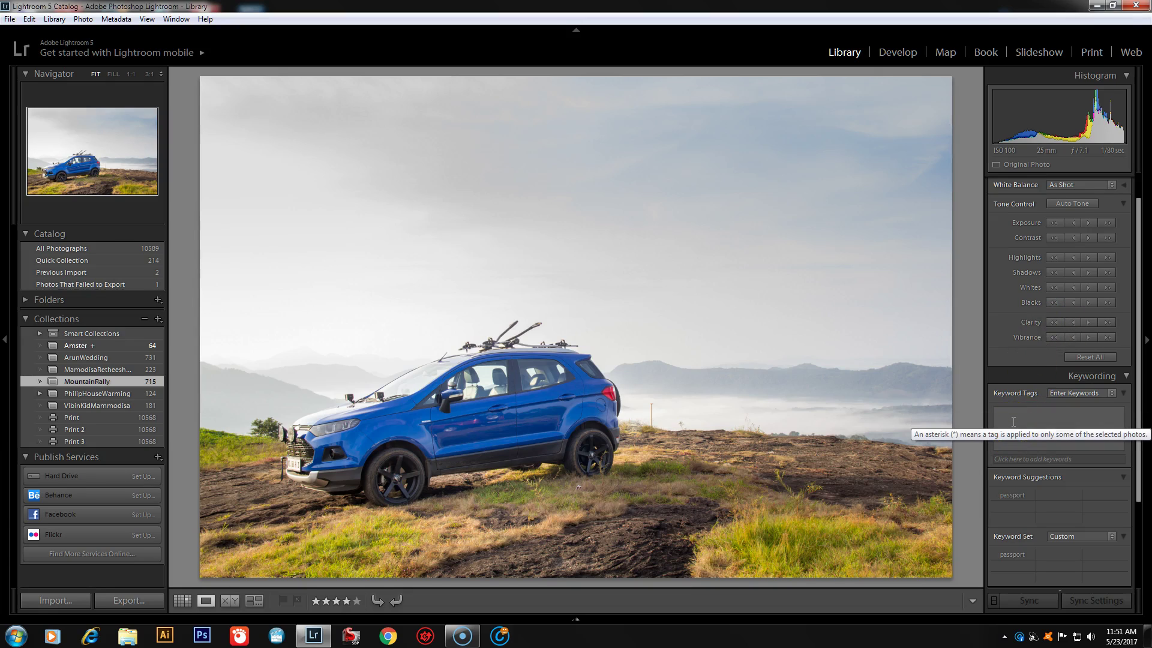
pyautogui.click(1049, 513)
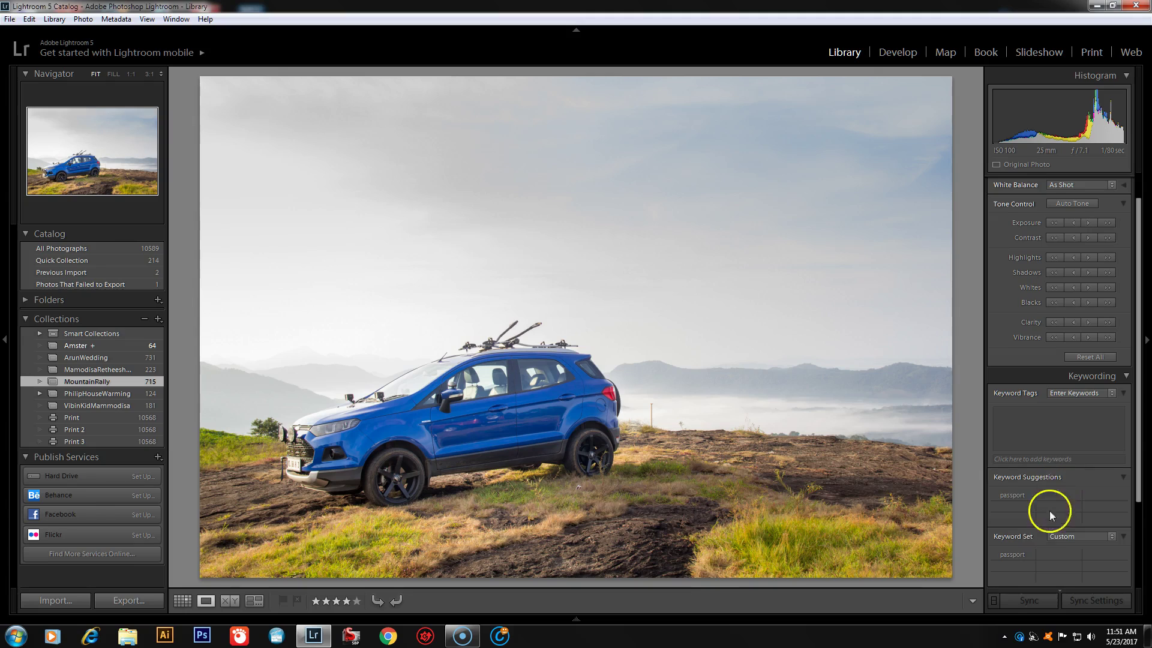
pyautogui.click(1089, 377)
# Collapse the Keyword List and expand the Metadata to examine the car photo's file and camera details
pyautogui.click(1071, 453)
pyautogui.click(1093, 425)
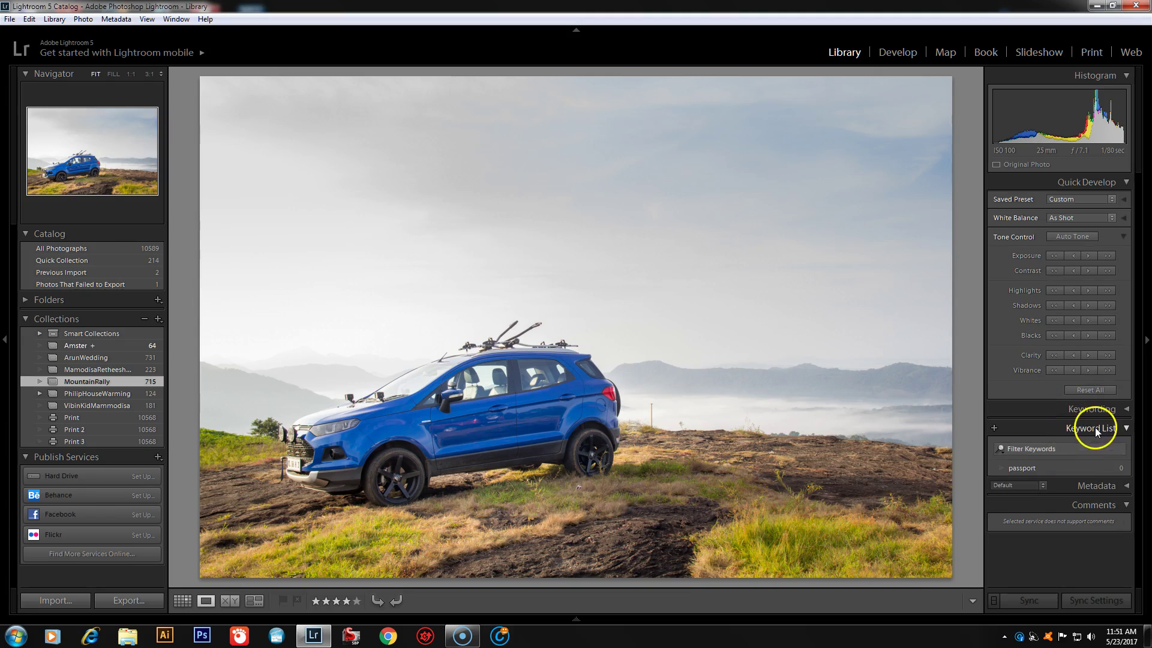
pyautogui.click(1095, 427)
pyautogui.click(1077, 428)
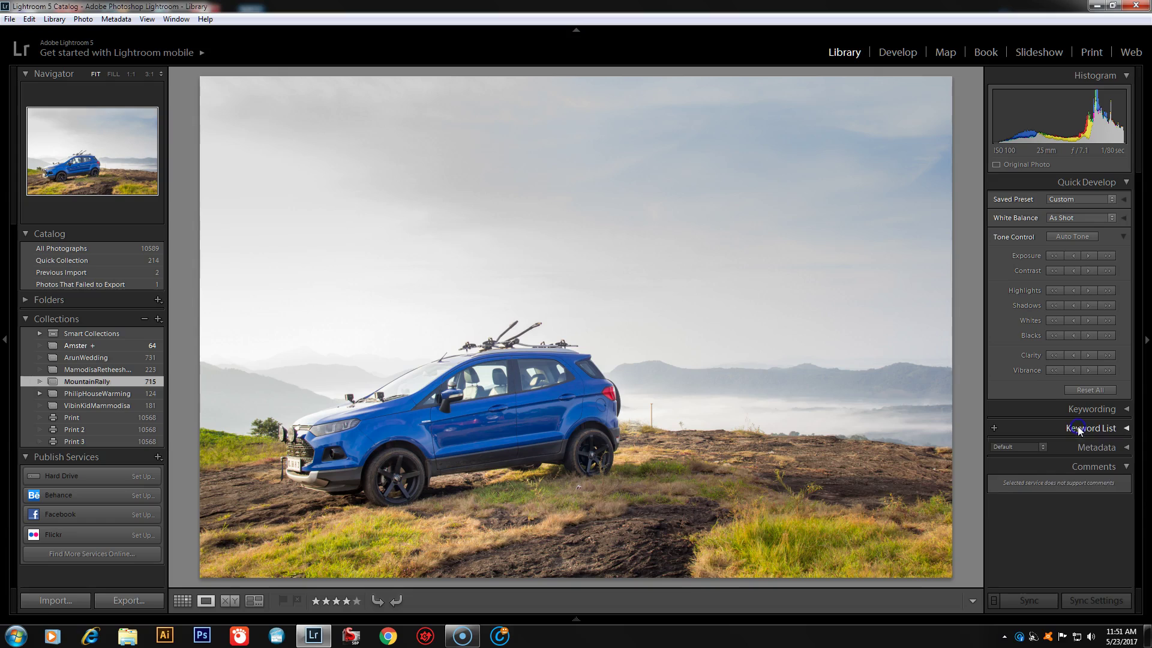
pyautogui.click(1095, 449)
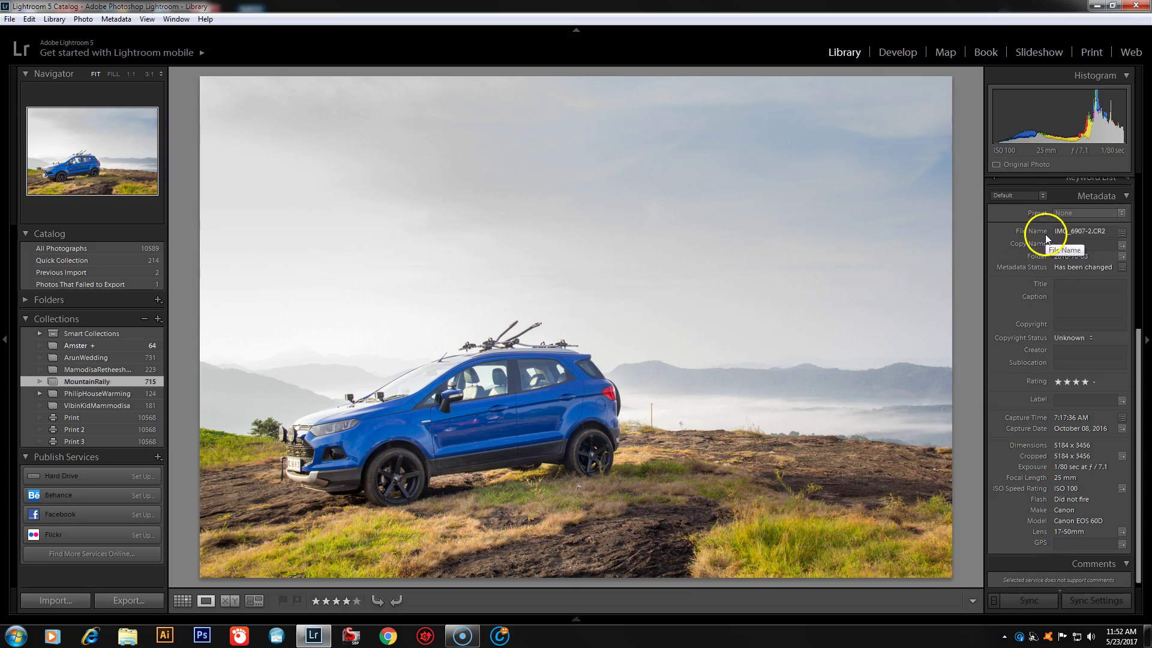
# Open the car photo in the Develop module and collapse its edit History
pyautogui.click(894, 54)
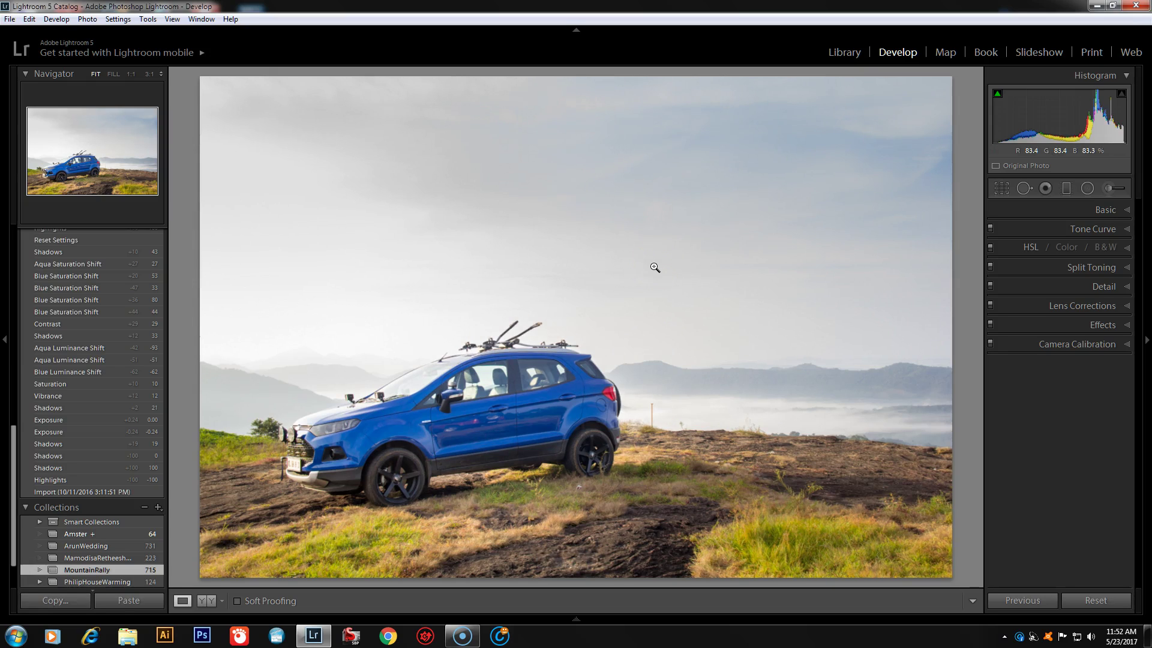
pyautogui.scroll(10, 99, 300)
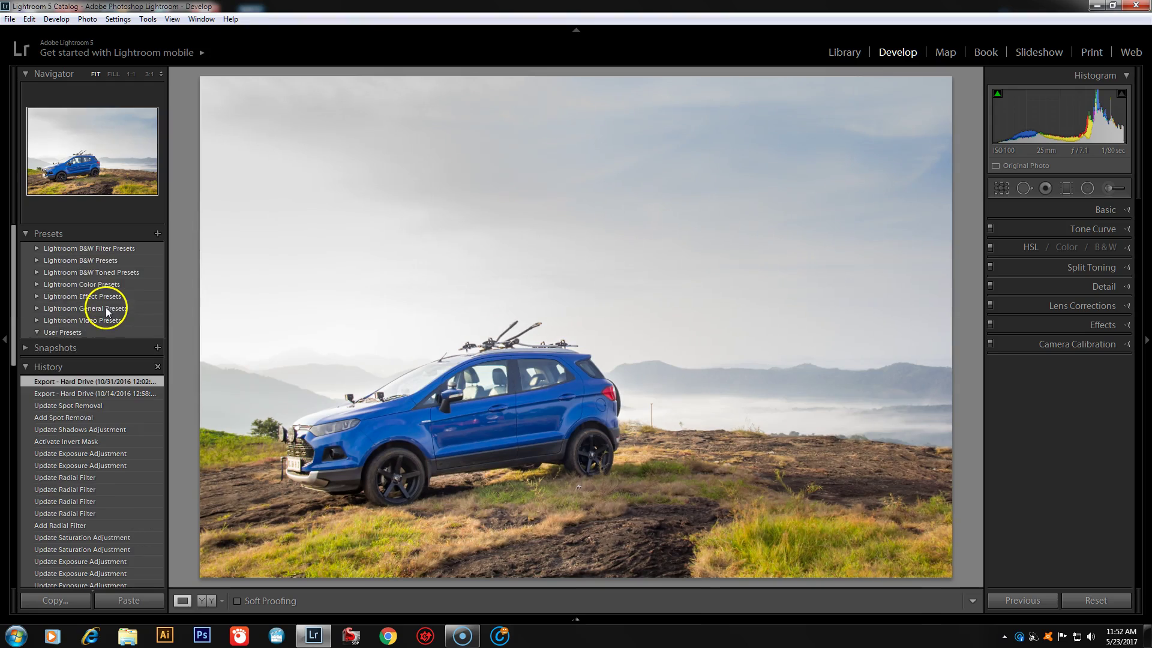
pyautogui.click(90, 365)
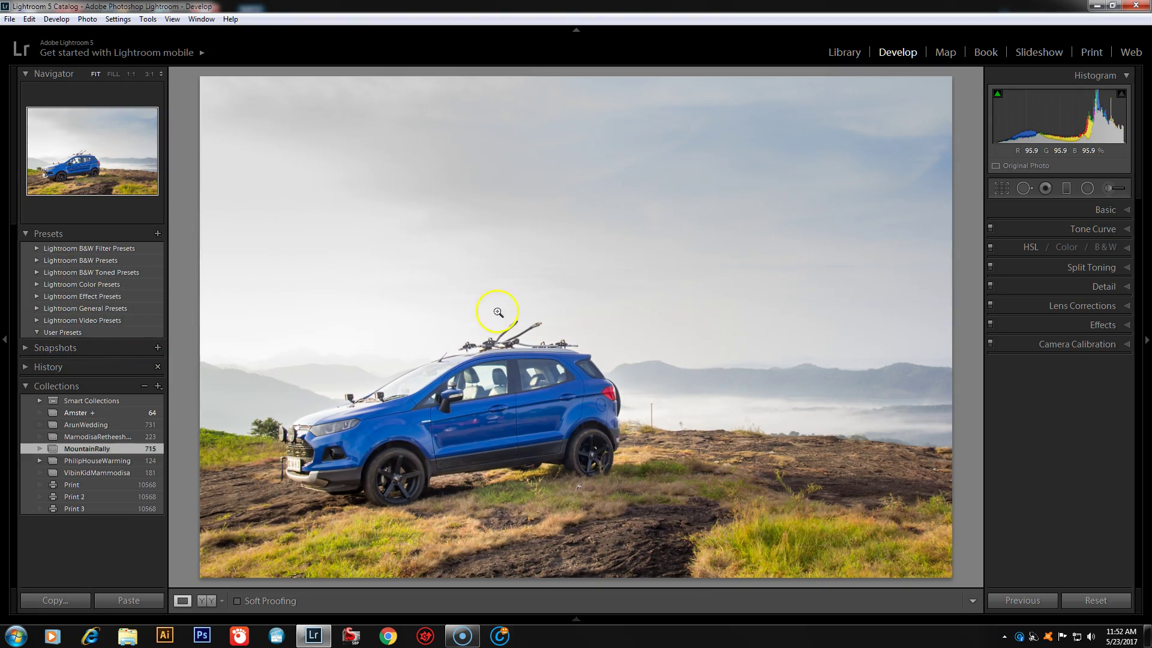
# Try the Bleach Bypass and Cross Process 2 color presets on the car photo and finish with the Yesteryear preset
pyautogui.click(37, 248)
pyautogui.click(38, 249)
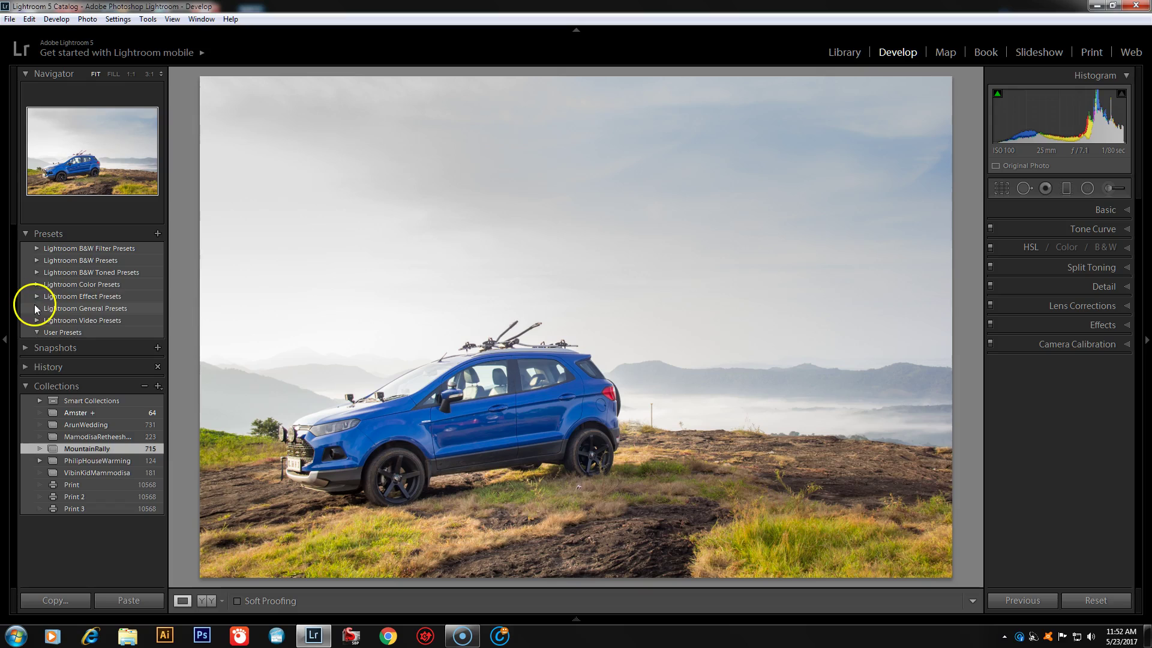
pyautogui.click(36, 284)
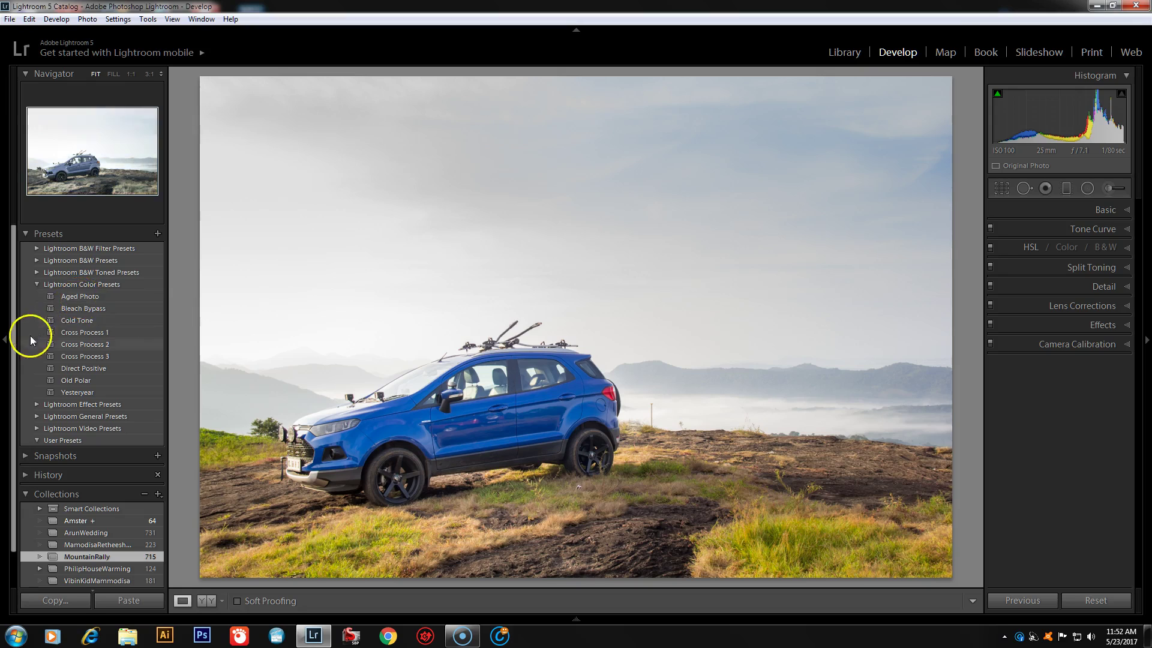
pyautogui.click(90, 308)
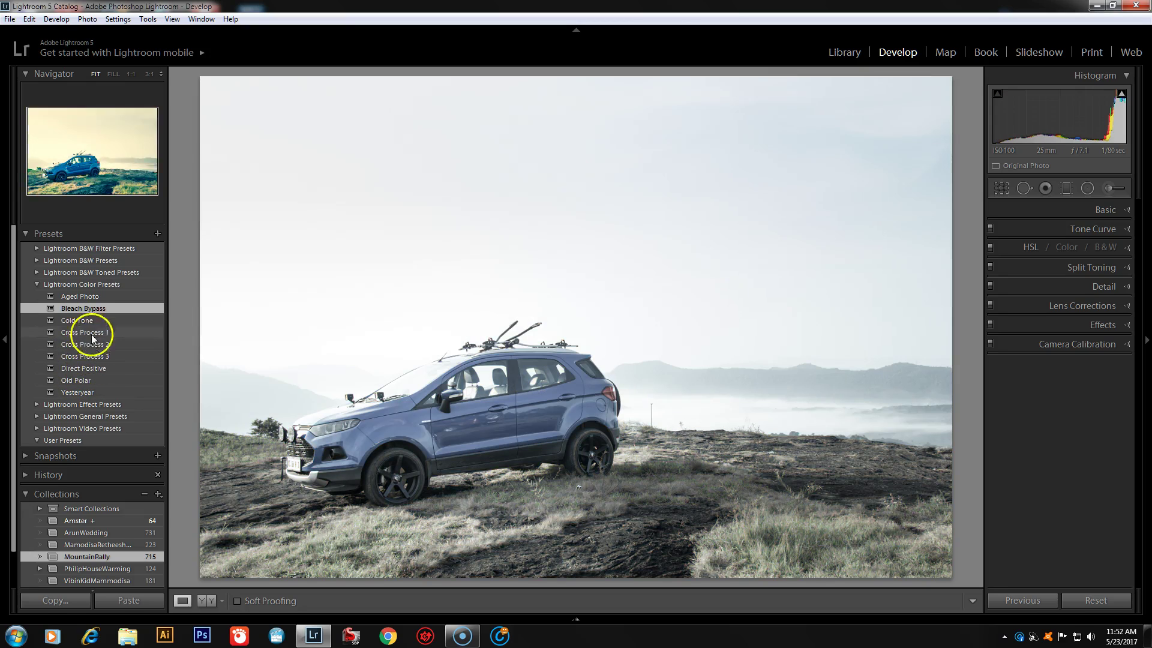
pyautogui.click(79, 346)
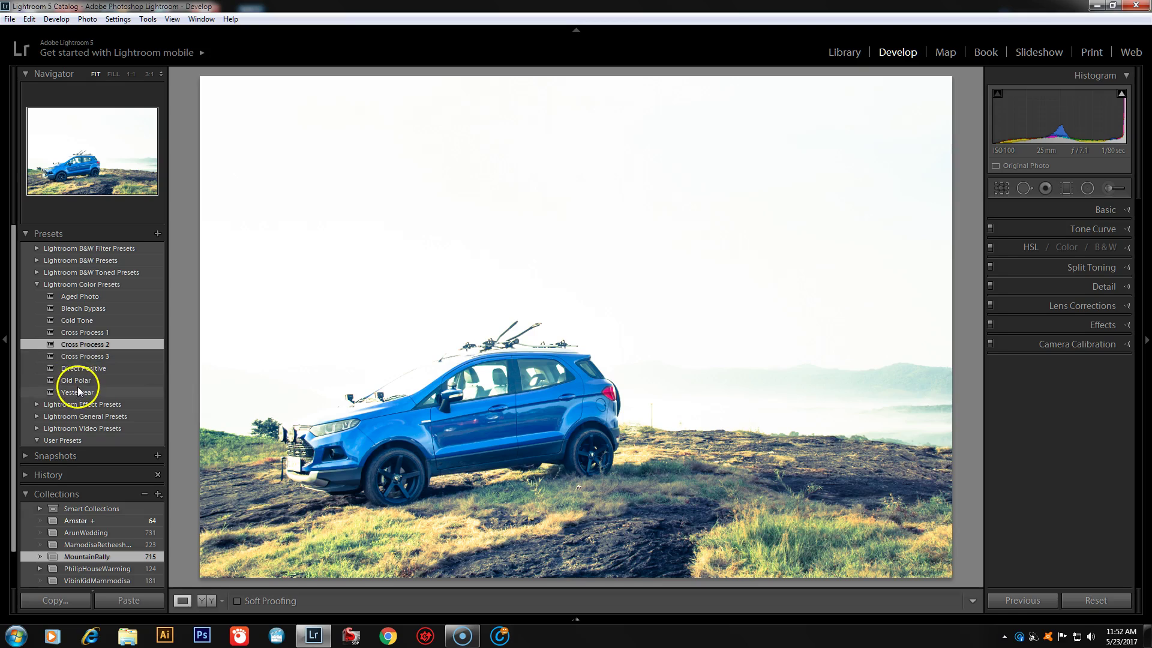
pyautogui.click(76, 393)
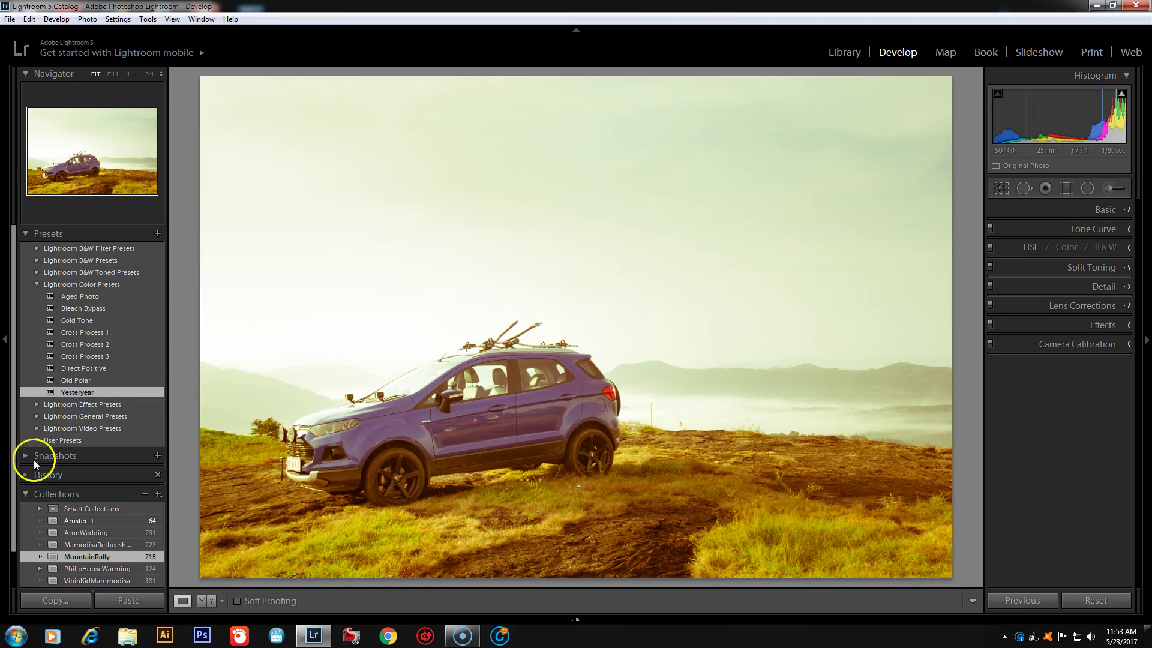
# Examine the car photo's edit History, including the applied presets, and collapse the list again
pyautogui.click(60, 476)
pyautogui.scroll(-5, 145, 494)
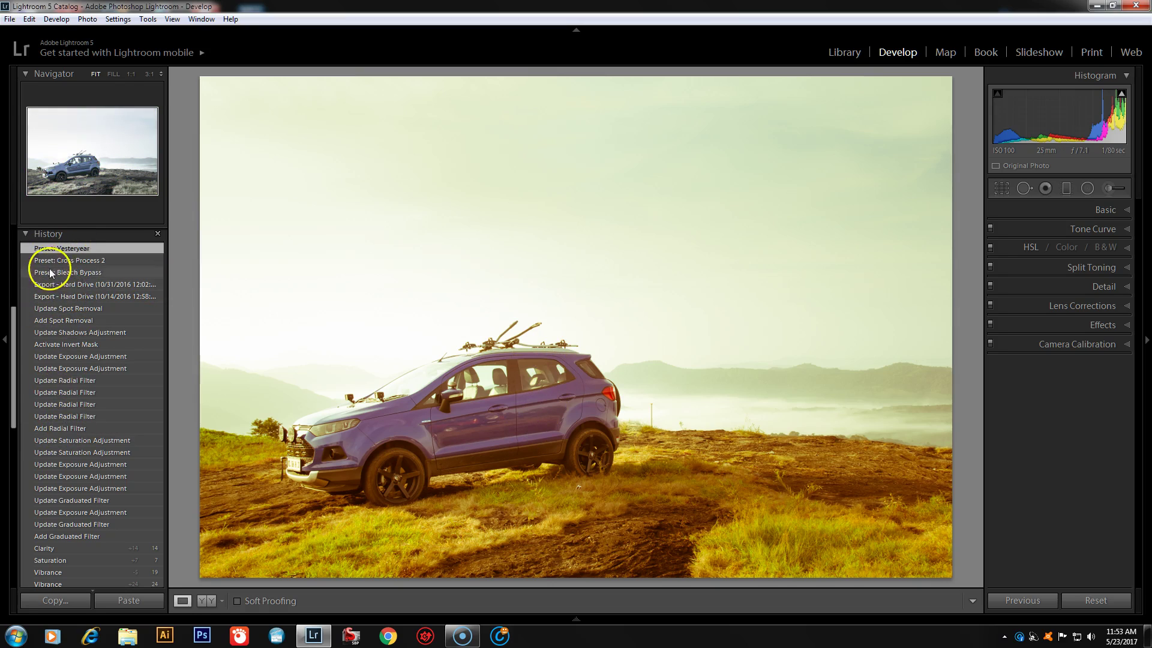
pyautogui.click(26, 234)
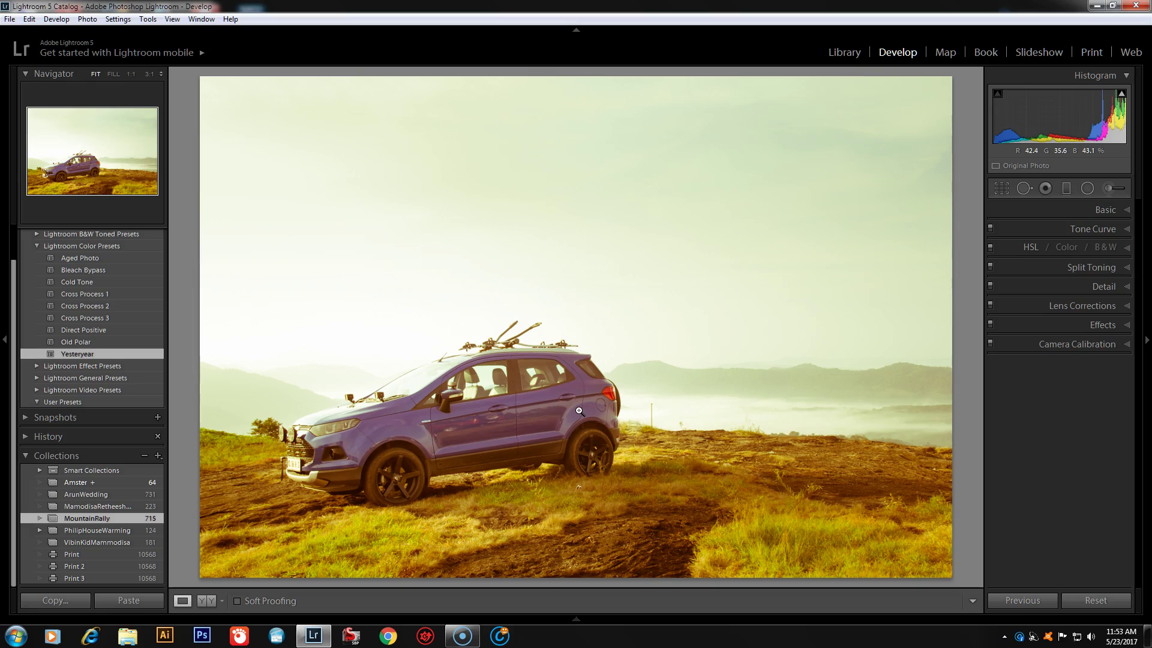
# Reset all develop adjustments on the car photo to remove the Yesteryear look, and collapse the Collections list
pyautogui.click(601, 334)
pyautogui.click(591, 279)
pyautogui.click(171, 340)
pyautogui.click(471, 417)
pyautogui.click(598, 405)
pyautogui.click(546, 418)
pyautogui.click(1091, 599)
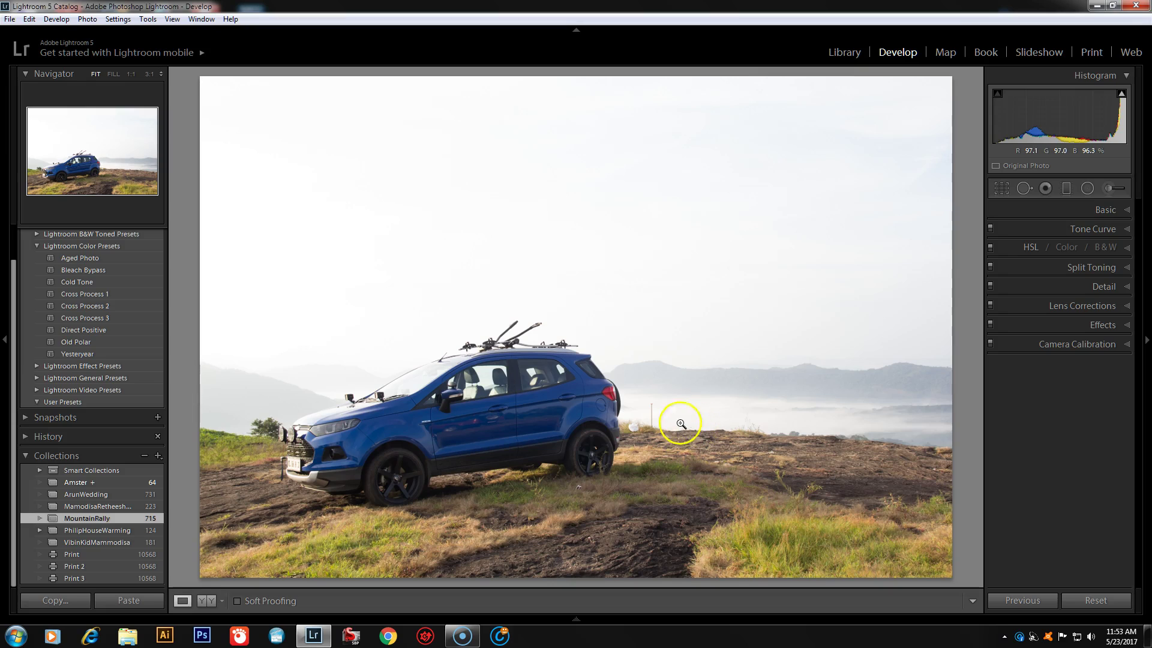
pyautogui.click(27, 456)
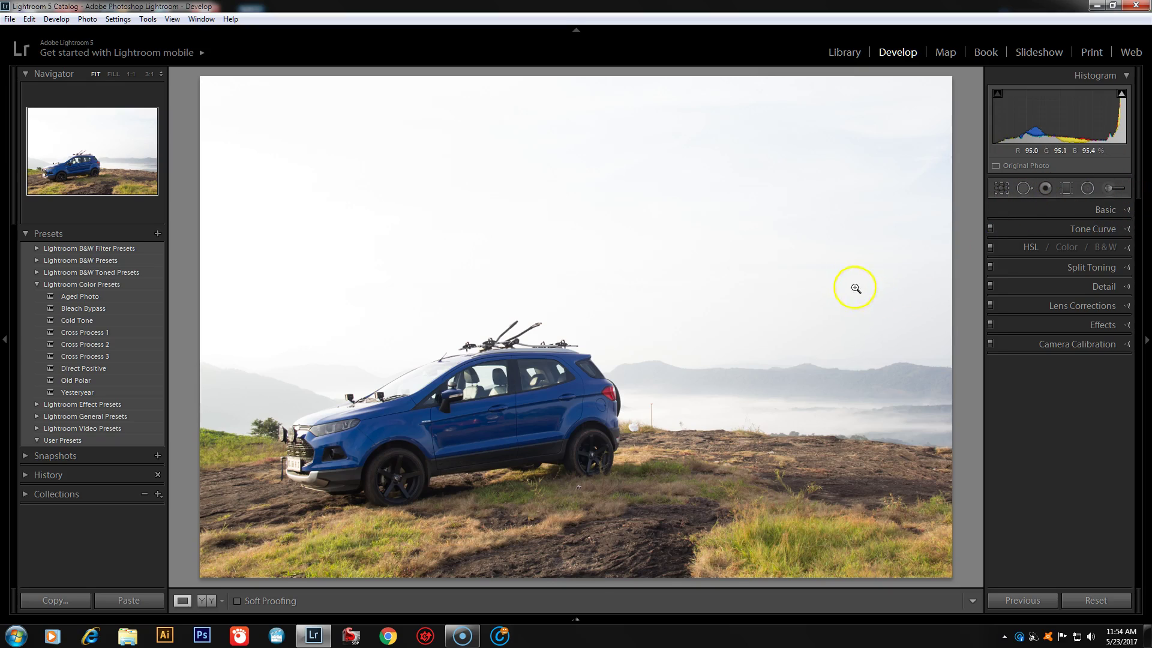
# Examine the Basic, Tone Curve, HSL saturation and hue, Split Toning and Detail adjustments one after another, and collapse them again
pyautogui.click(1044, 209)
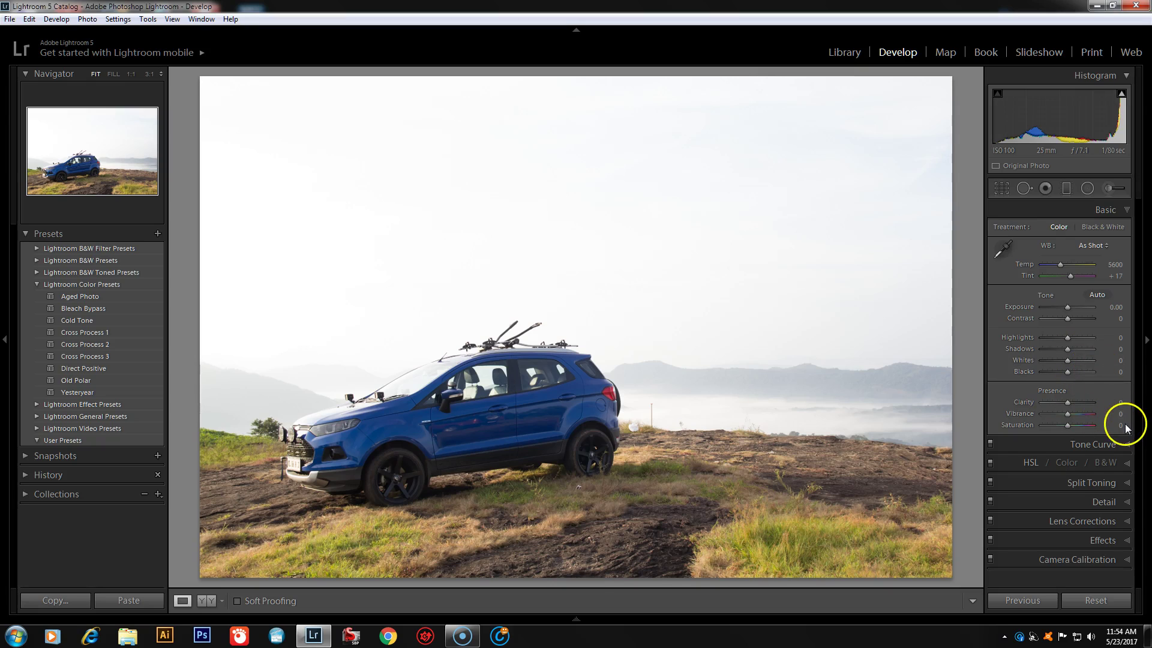
pyautogui.click(1092, 445)
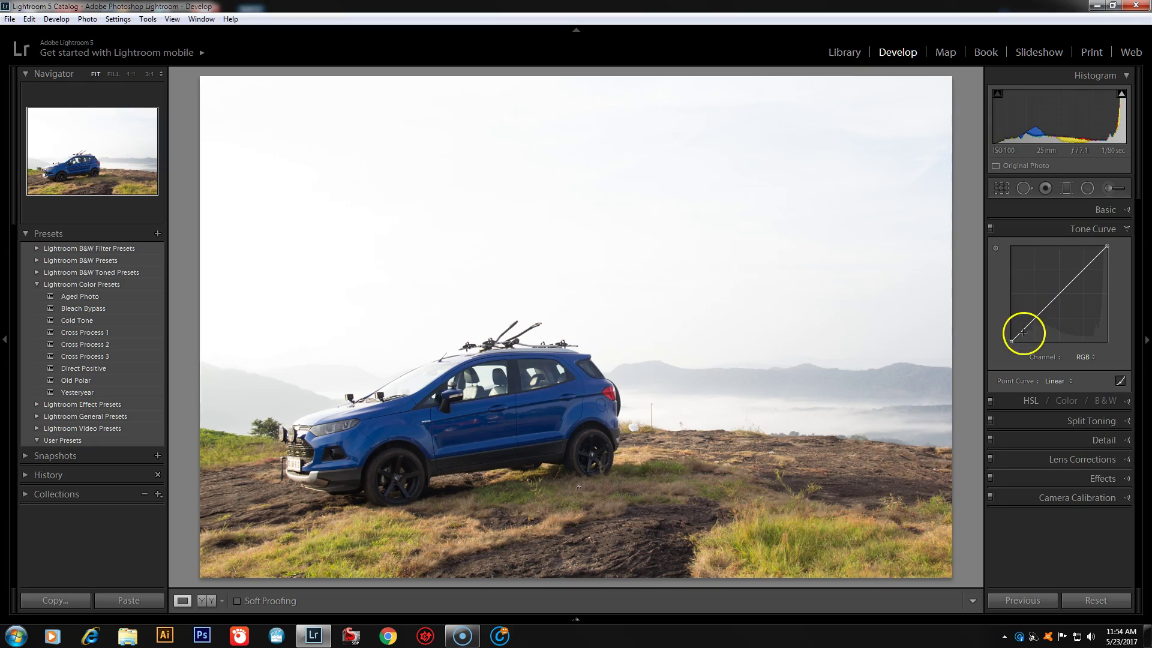
pyautogui.click(1028, 401)
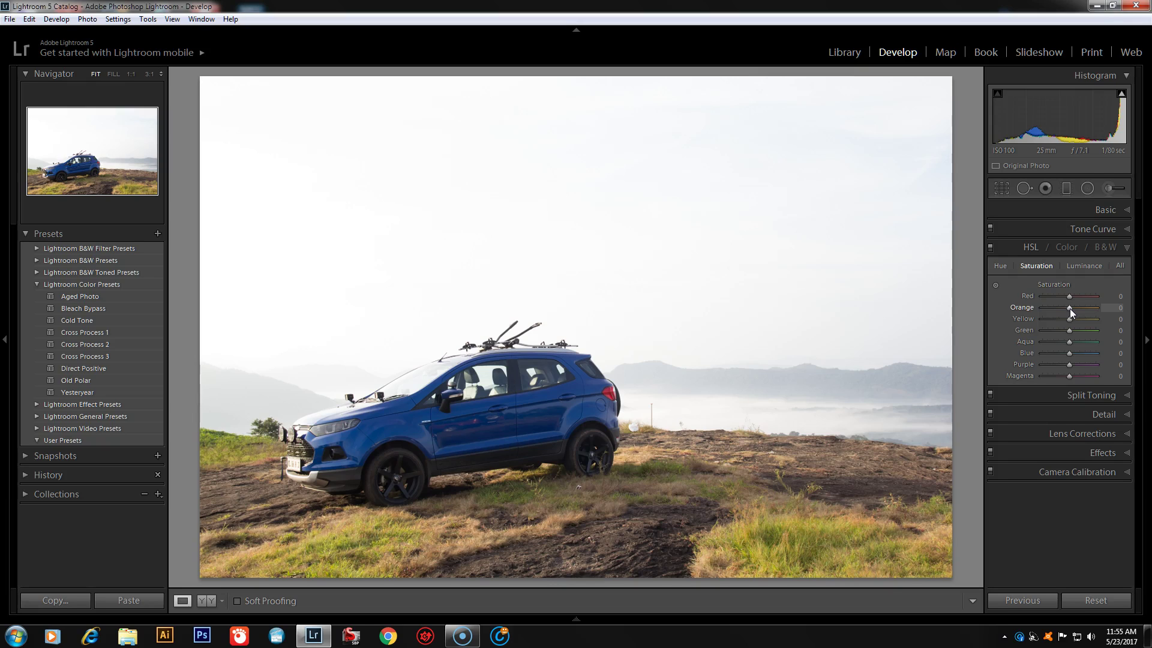
pyautogui.click(1008, 269)
pyautogui.click(1050, 396)
pyautogui.click(1049, 396)
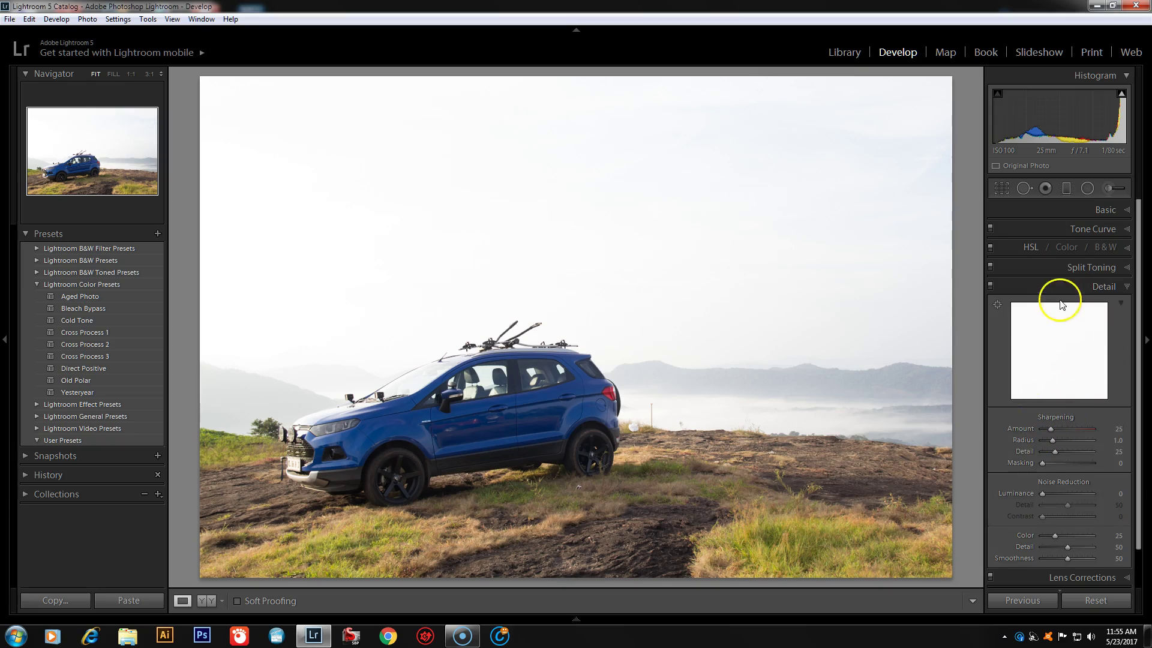
pyautogui.click(1088, 286)
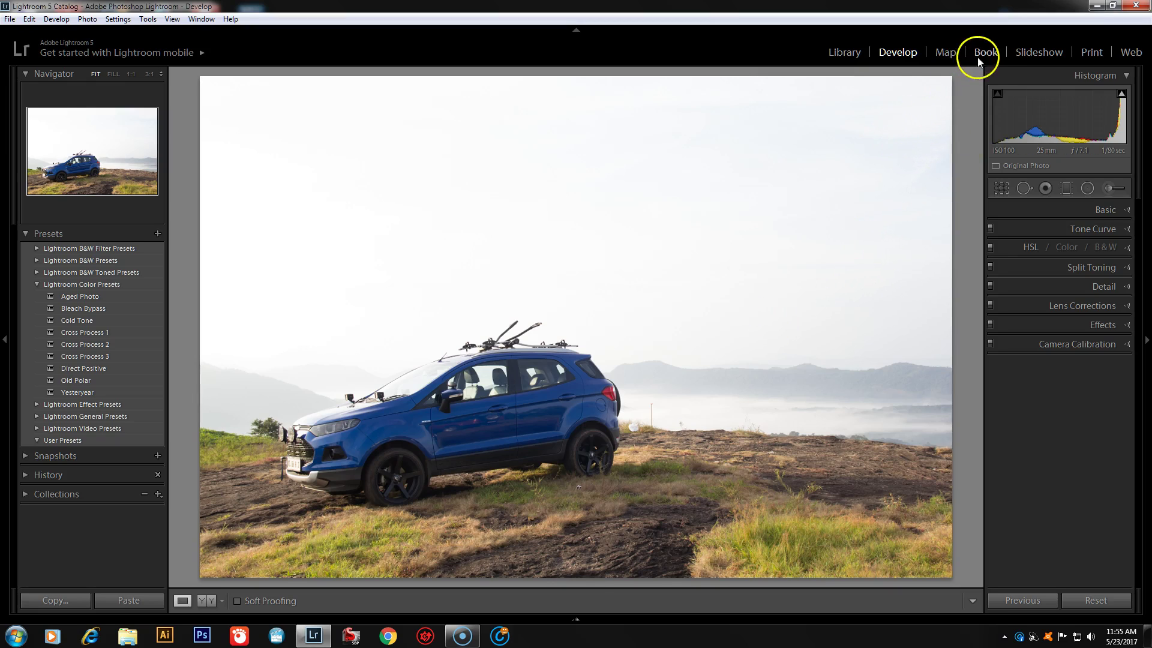
# In the Print module, apply the (1) 4 x 6, (6) 2 x 3 template to the car photo and switch the layout style to Custom Package
pyautogui.click(1096, 53)
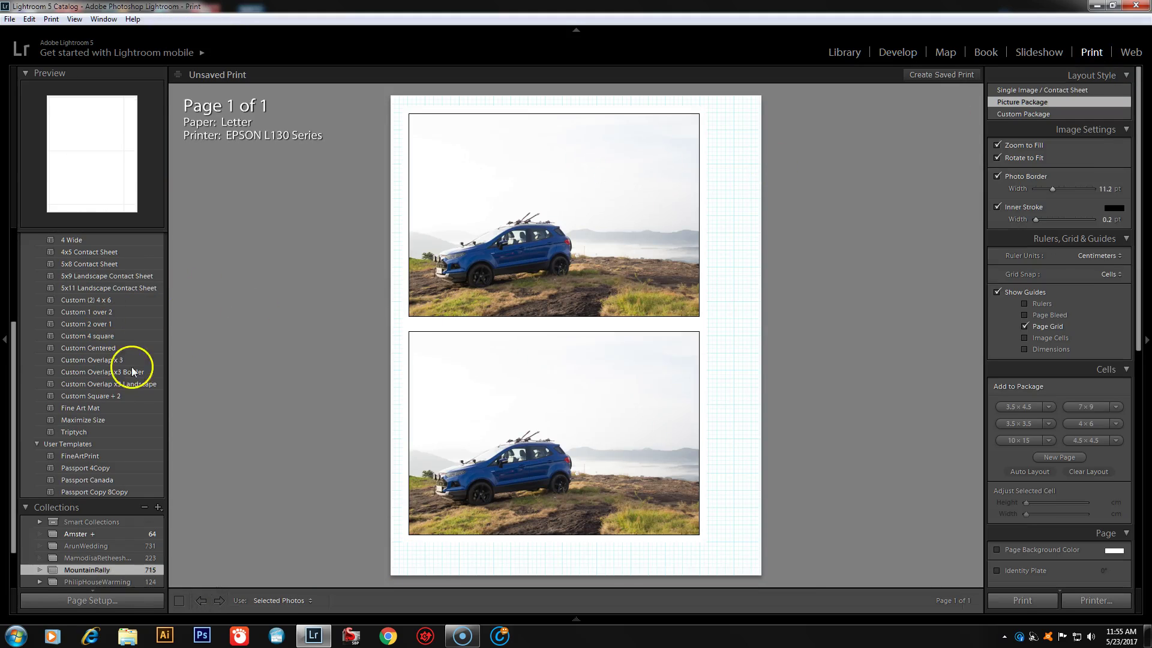
pyautogui.scroll(4, 72, 300)
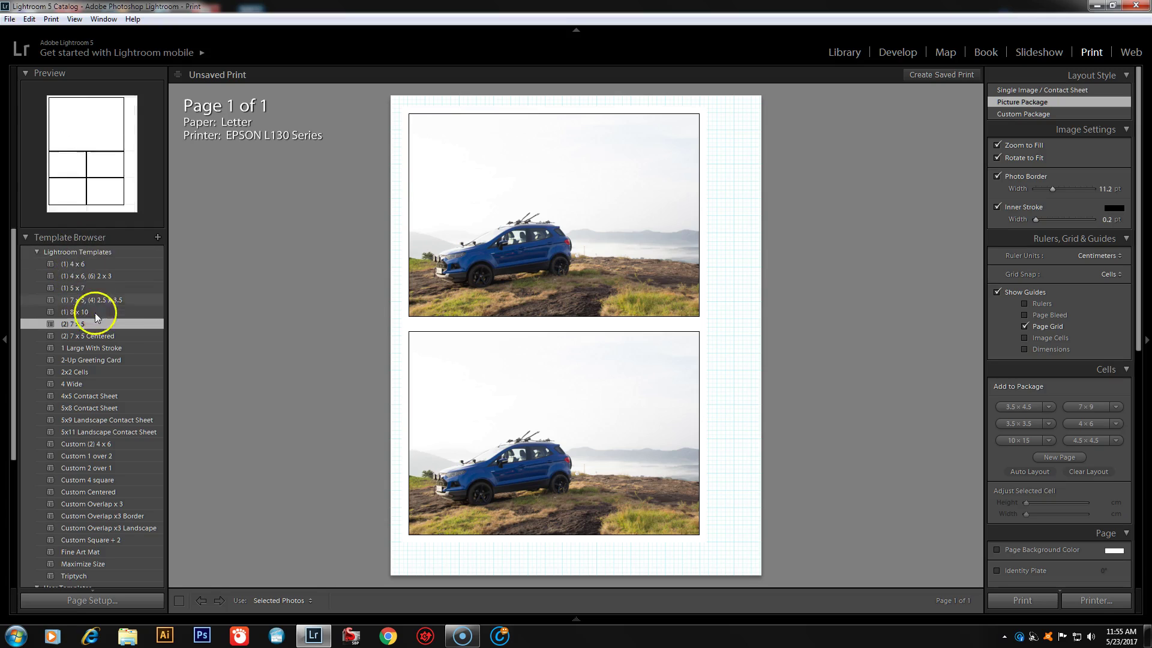
pyautogui.click(84, 276)
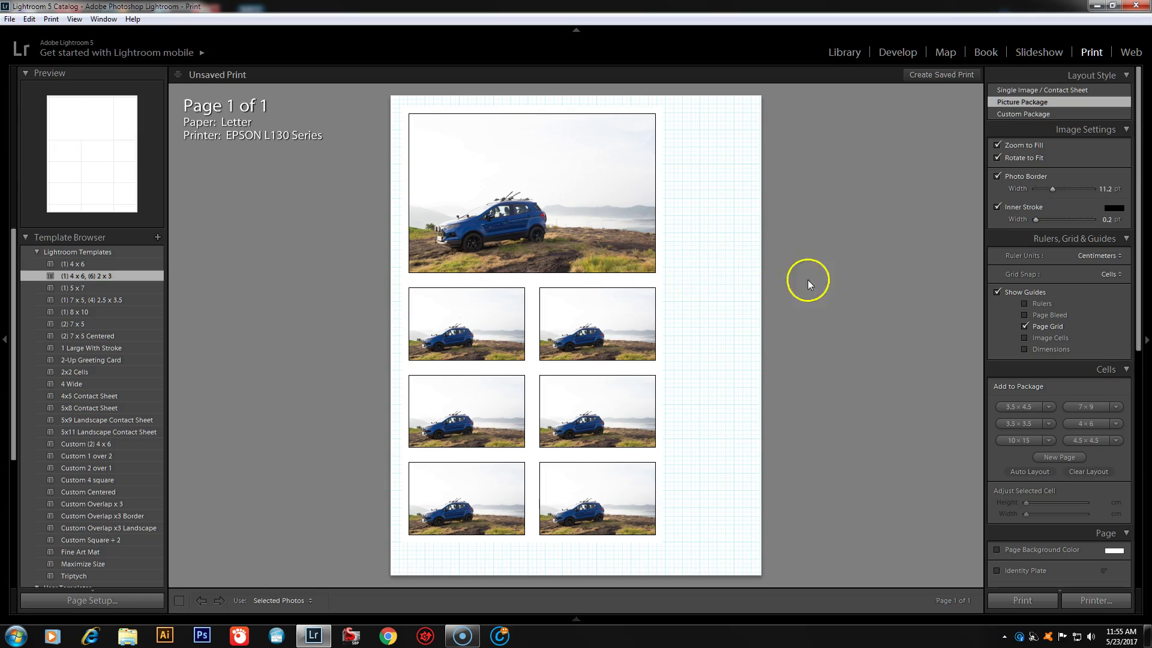
pyautogui.click(1035, 117)
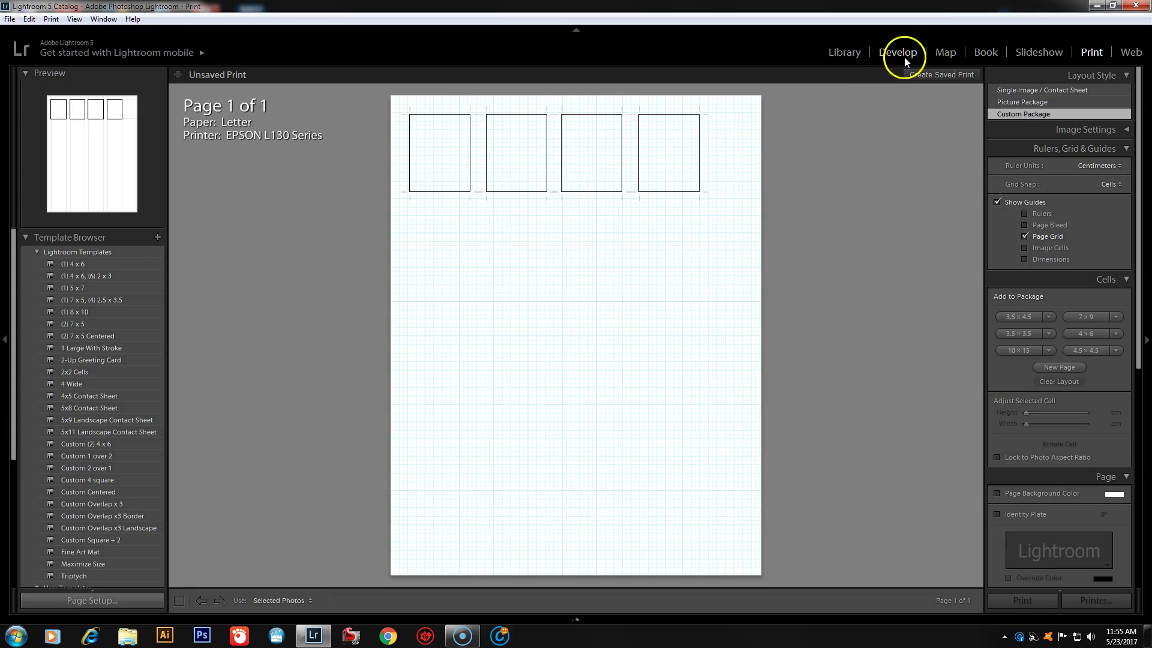
# View the car photo in the Library module and return to it in the Develop module
pyautogui.click(843, 53)
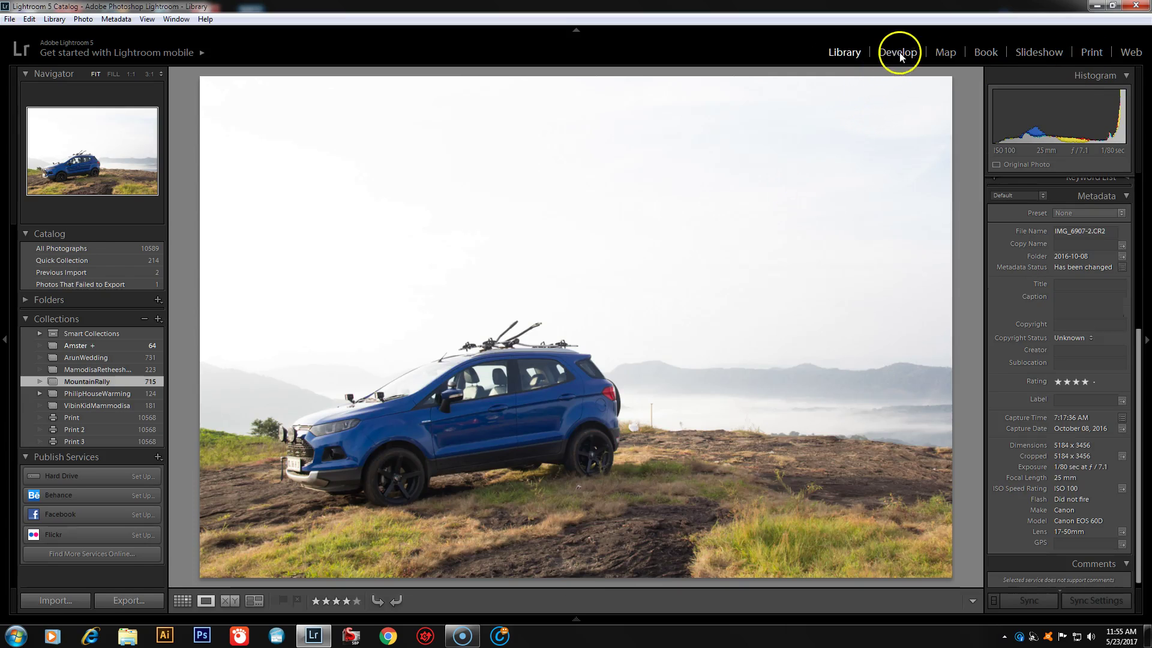
pyautogui.click(898, 52)
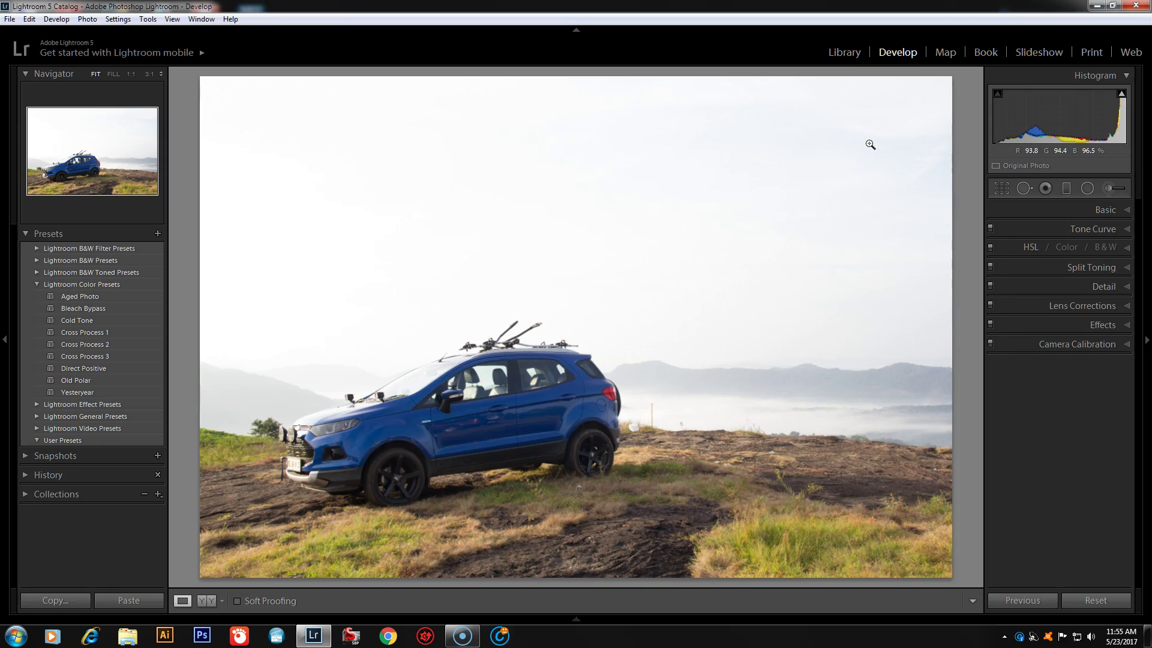